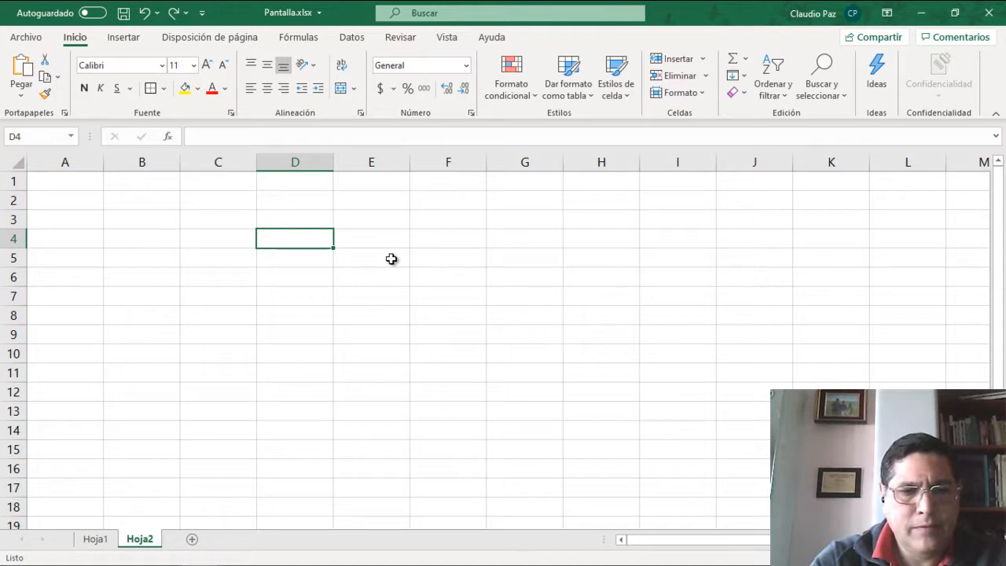
- Enter the label "Ingresa tu fecha de nacimiento" in cell D4
type("Ingresa t fecha de")
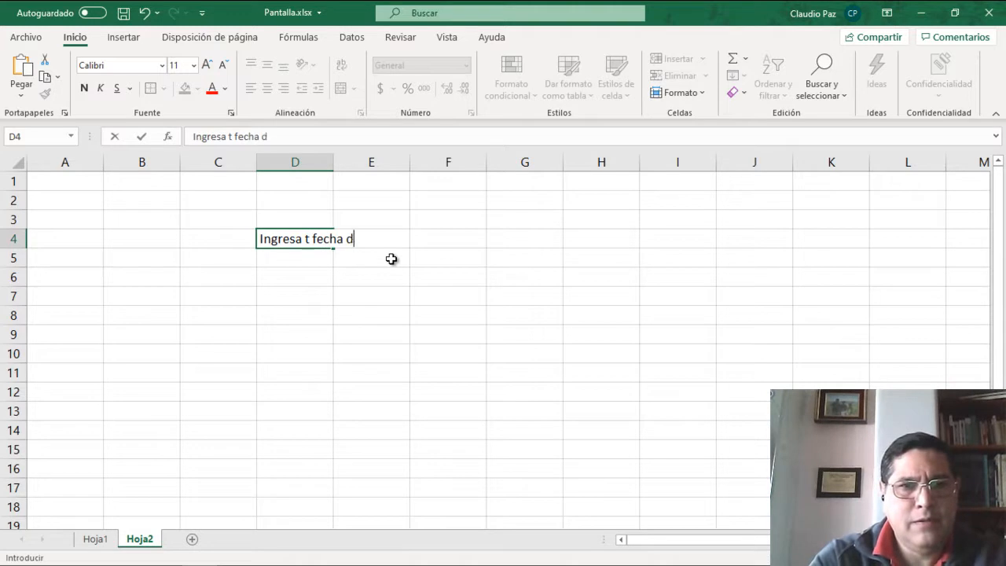
key("BackSpace")
key("BackSpace")
key("BackSpace")
key("BackSpace")
key("BackSpace")
key("BackSpace")
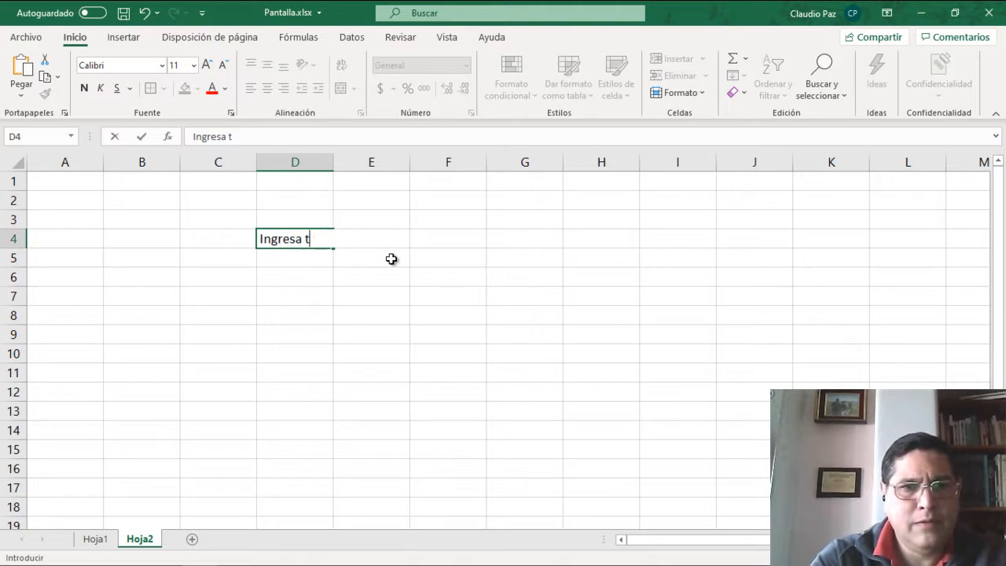
type("u fecha de ")
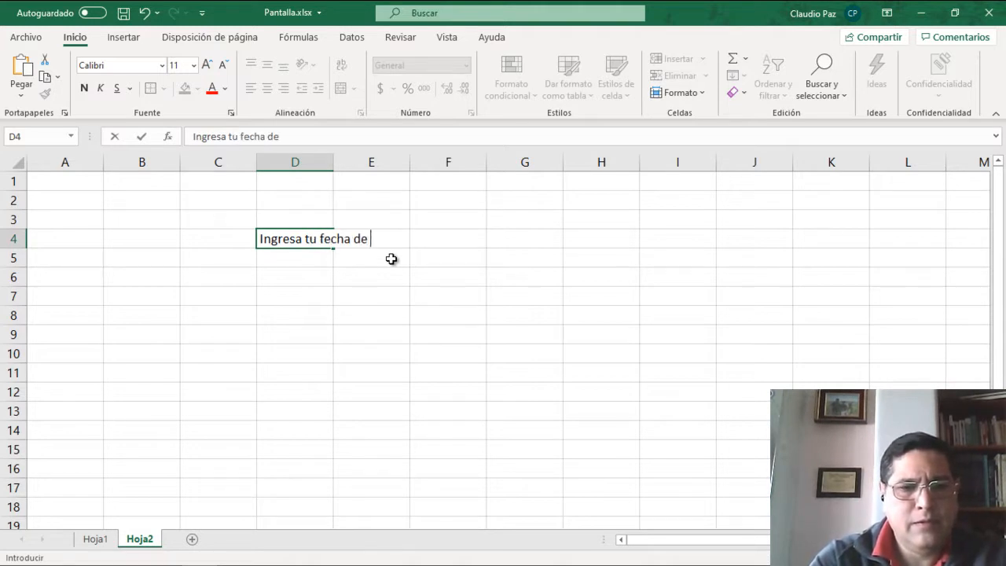
type("nacimiento")
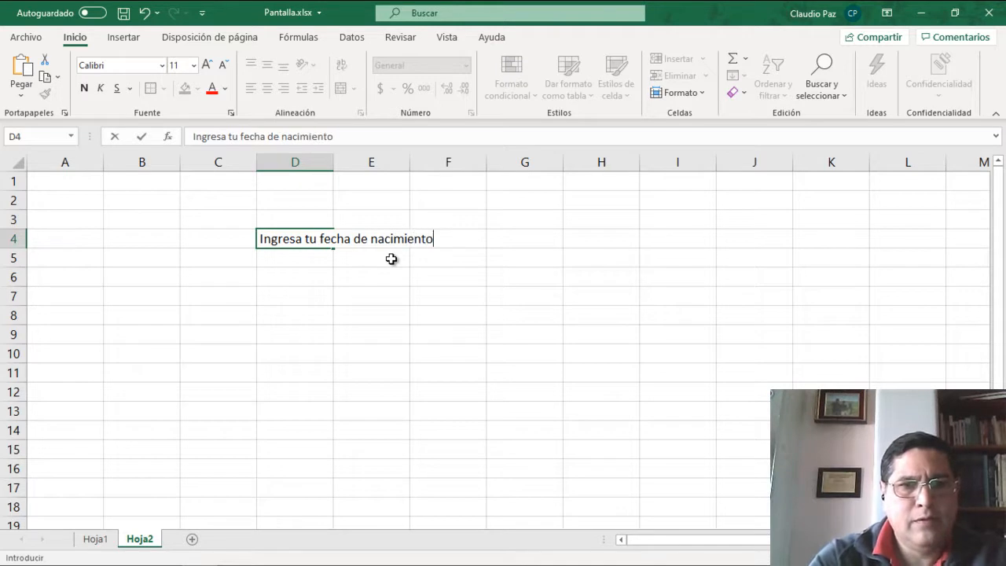
key("Return")
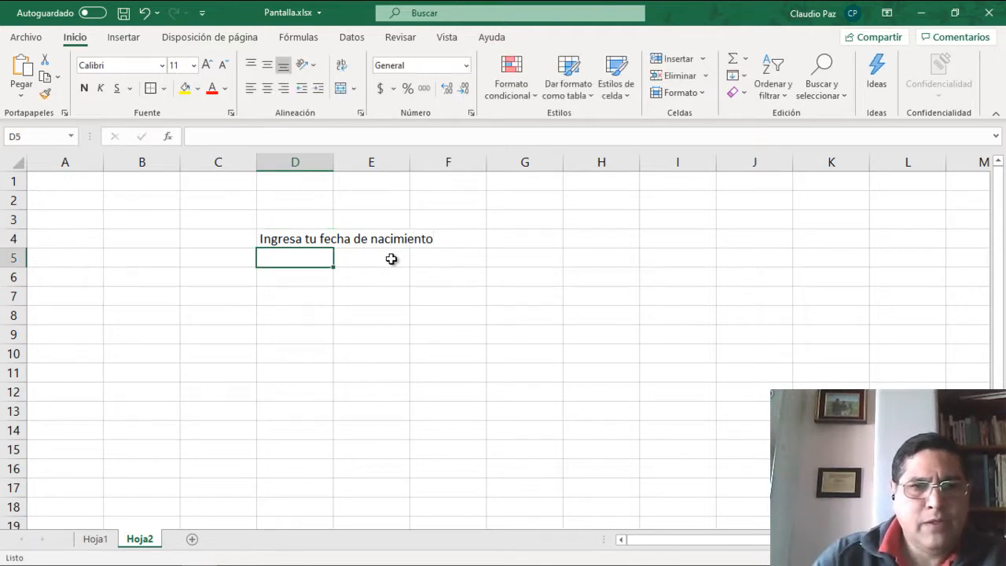
- Widen column D to fit the label in D4 and add a border around cell E4
left_click(322, 239)
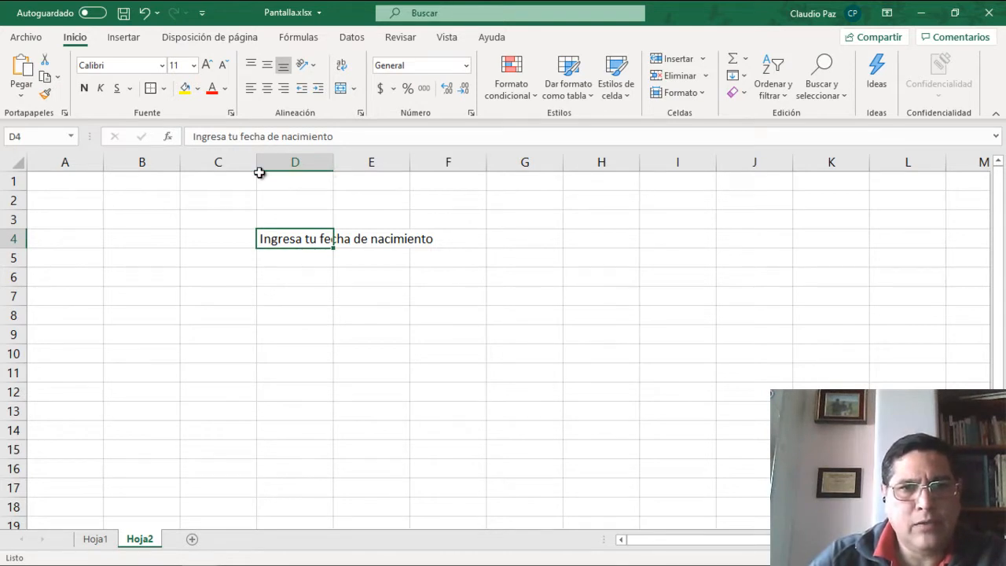
double_click(330, 161)
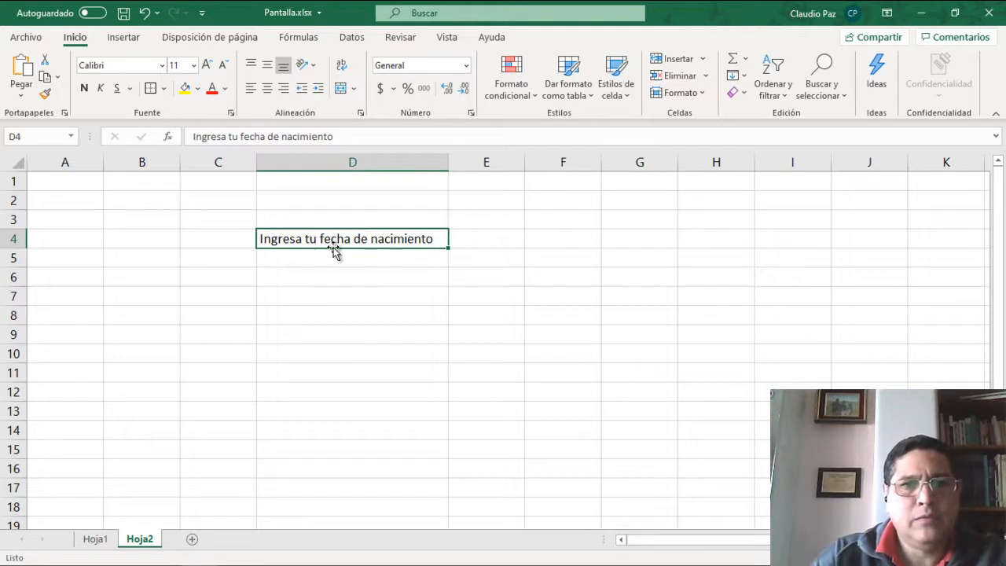
left_click(476, 244)
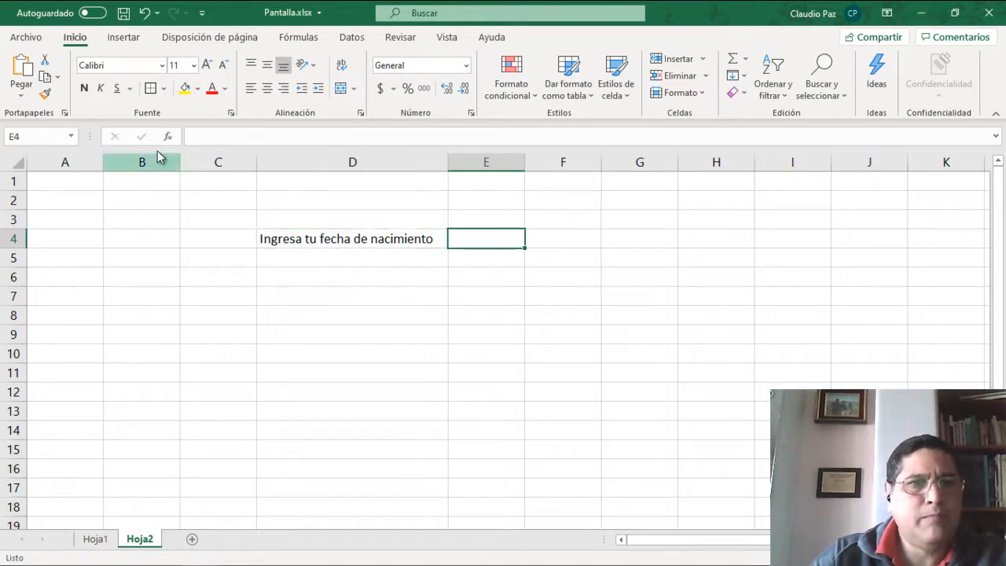
left_click(151, 89)
key("Return")
key("Return")
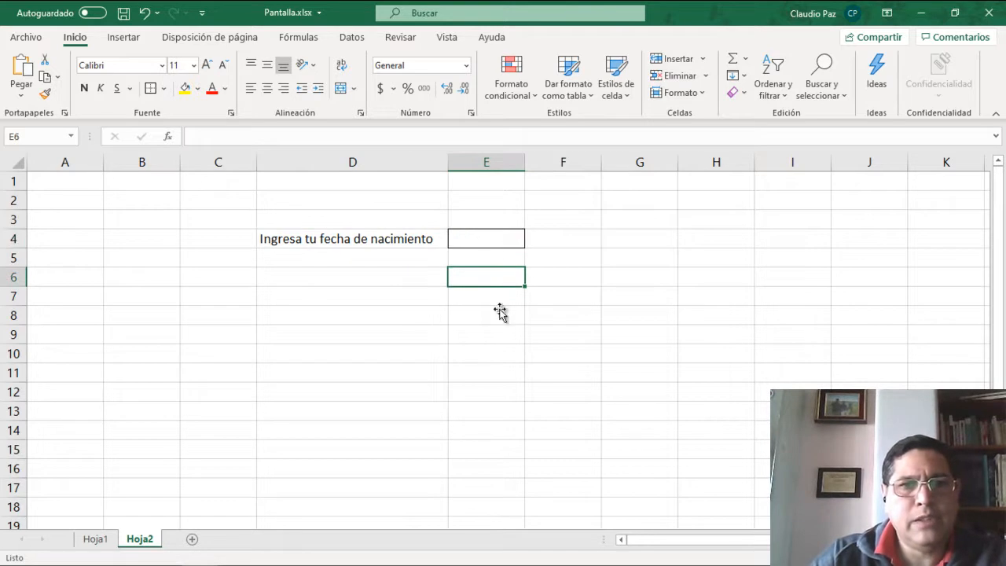
- Enter the date of birth in the bordered cell E4 in day-month-year order
left_click(493, 238)
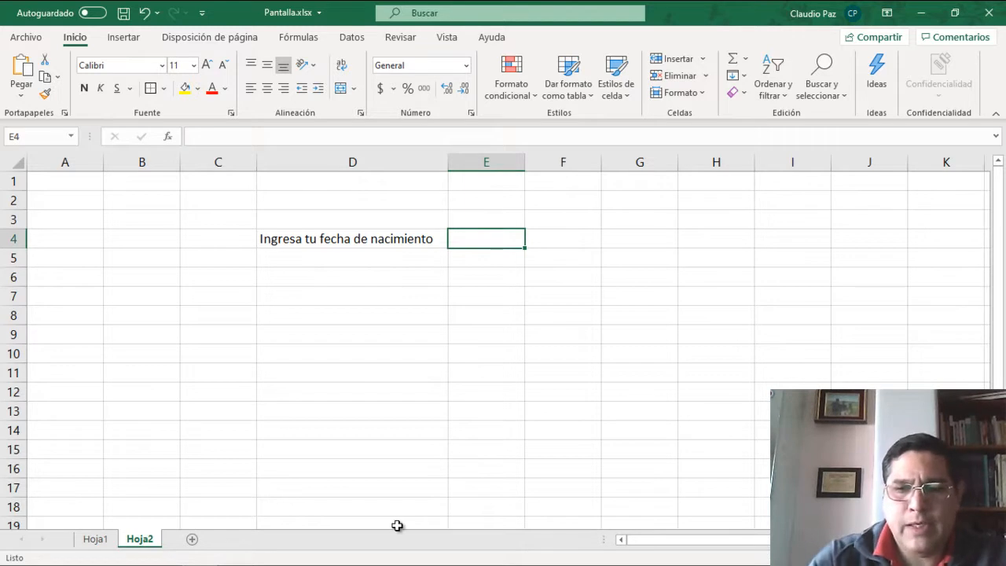
type("21")
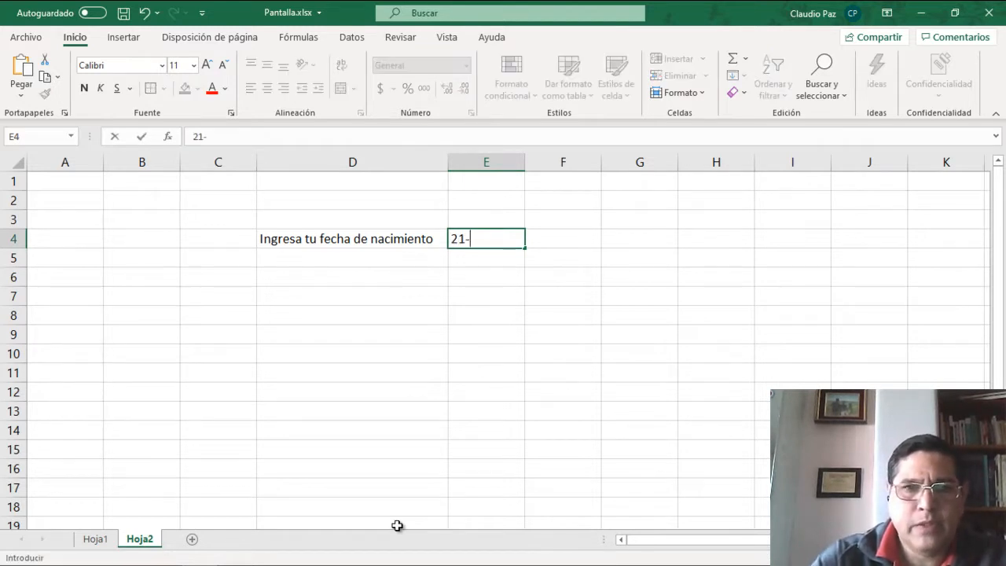
type("-6-")
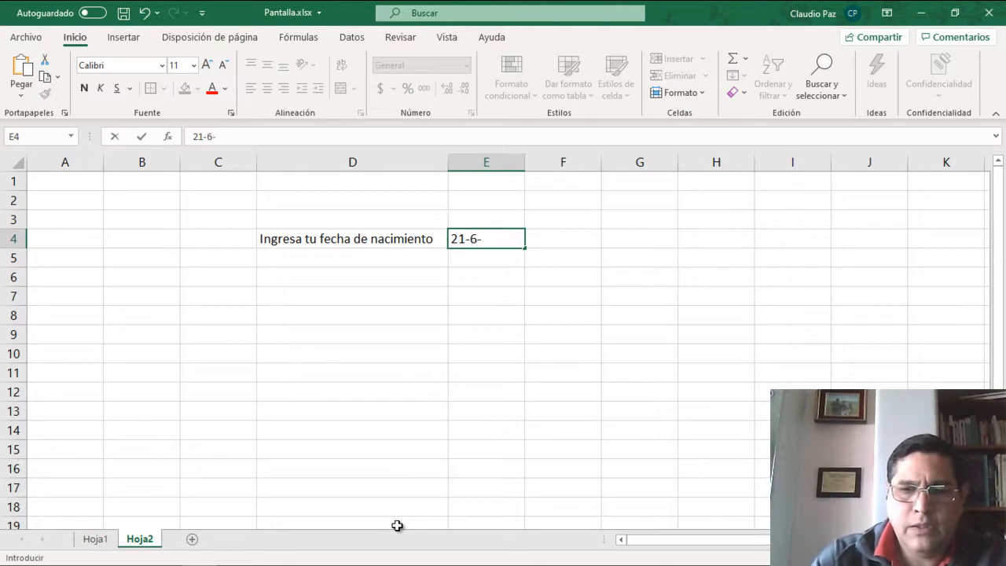
type("1991")
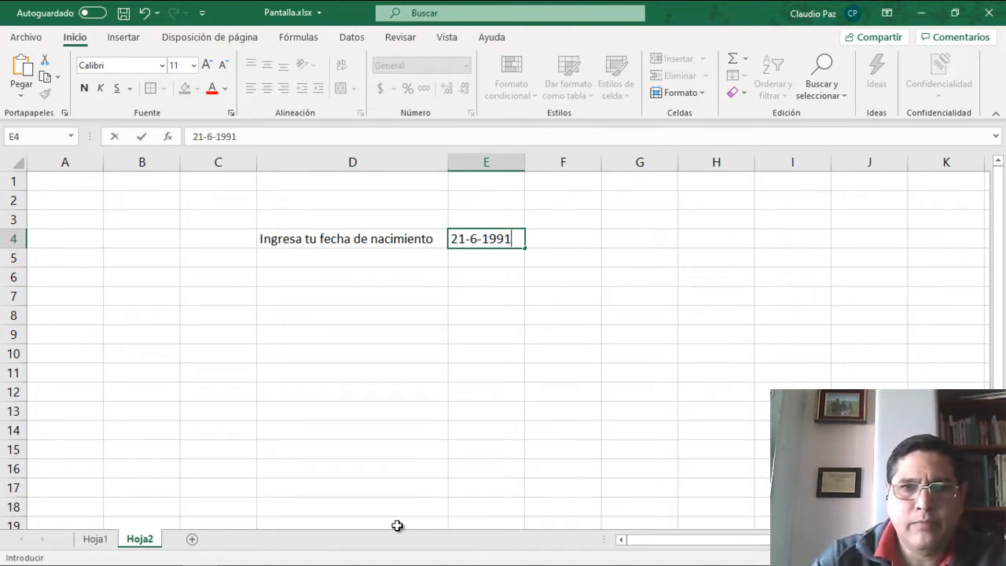
key("Return")
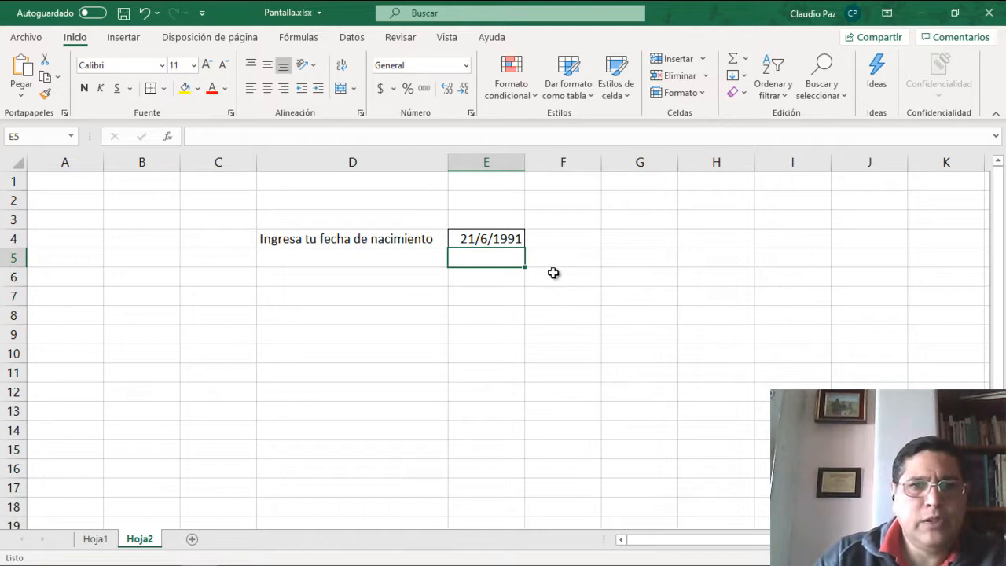
left_click(497, 235)
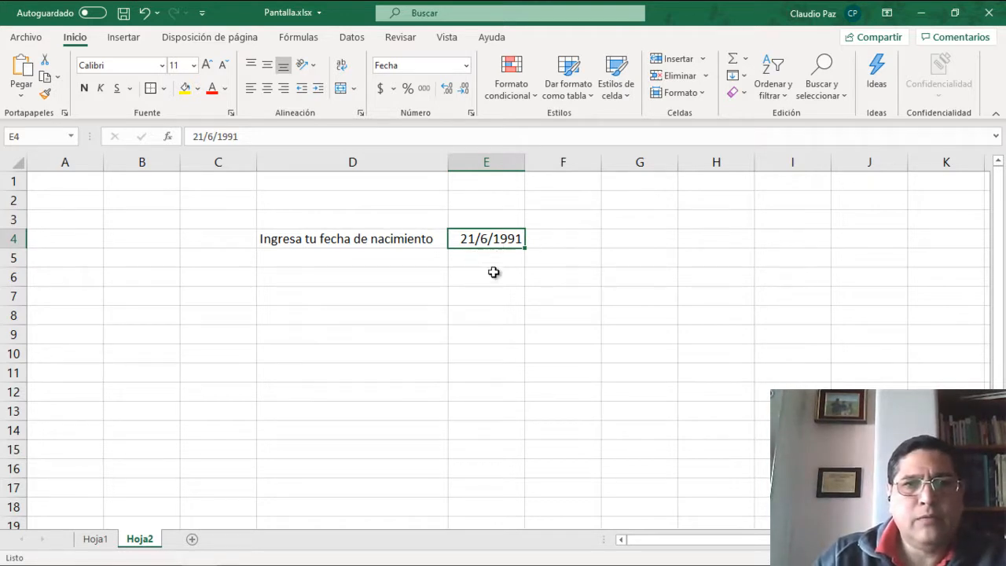
- Enter the label "Tu edad es:" in cell D6
left_click(349, 277)
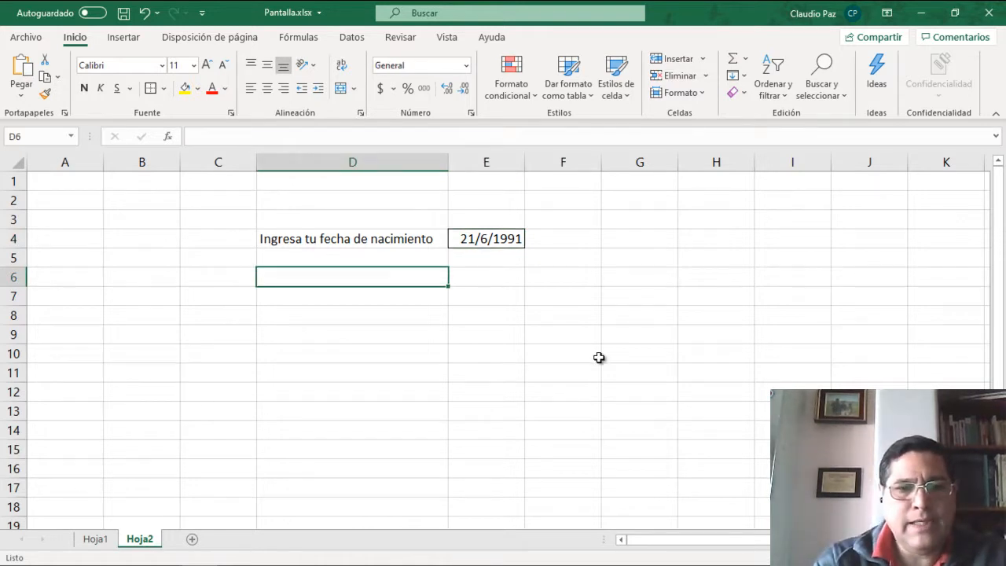
type("Eda")
key("BackSpace")
key("BackSpace")
key("BackSpace")
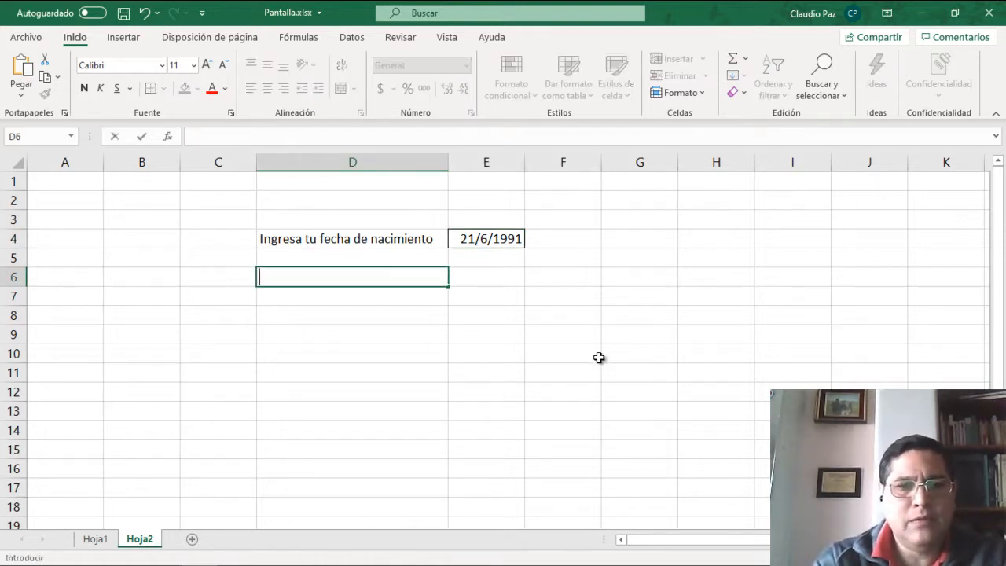
type("Tu edad es:")
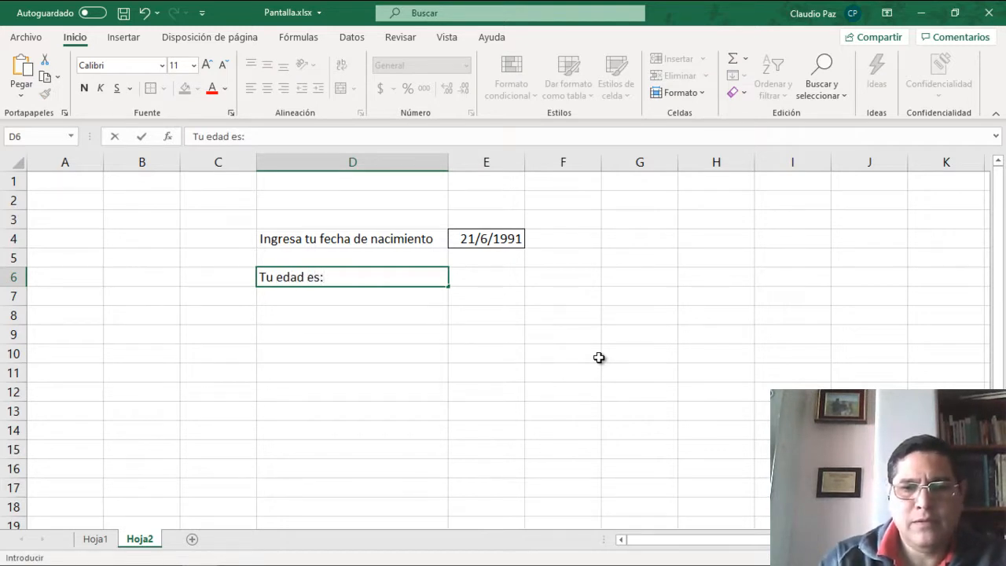
key("Tab")
- Add a border around cell E6 and right-align the "Tu edad es:" label in D6
key("Up")
key("Down")
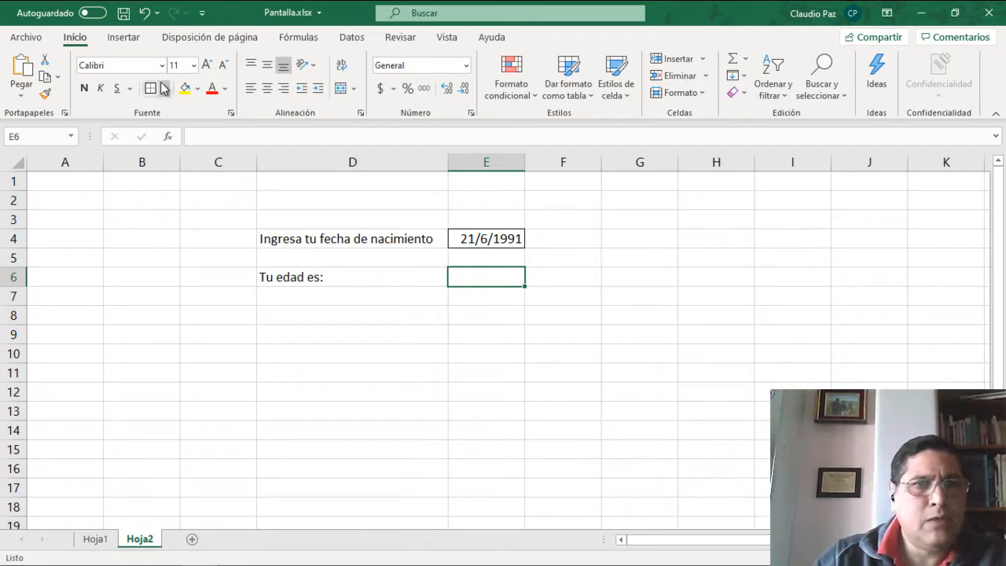
key("Left")
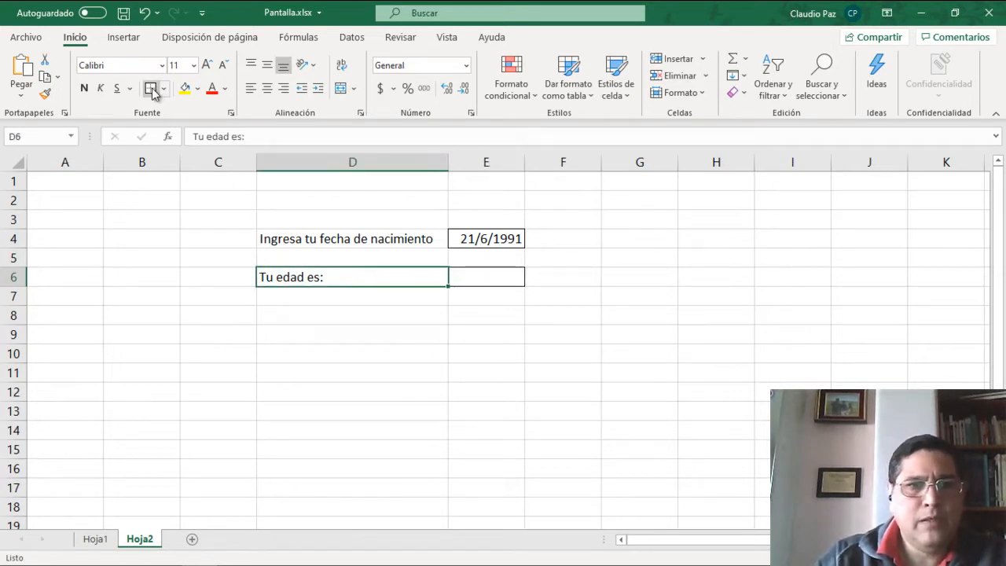
left_click(284, 89)
- Enter the unit label "años" in cell F6 and return to the age cell E6
left_click(556, 275)
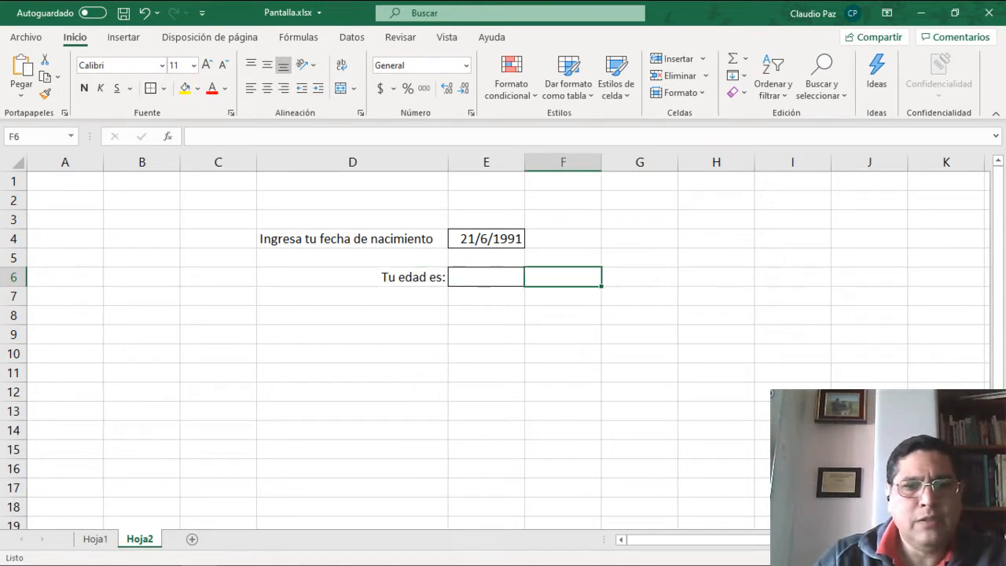
type("años")
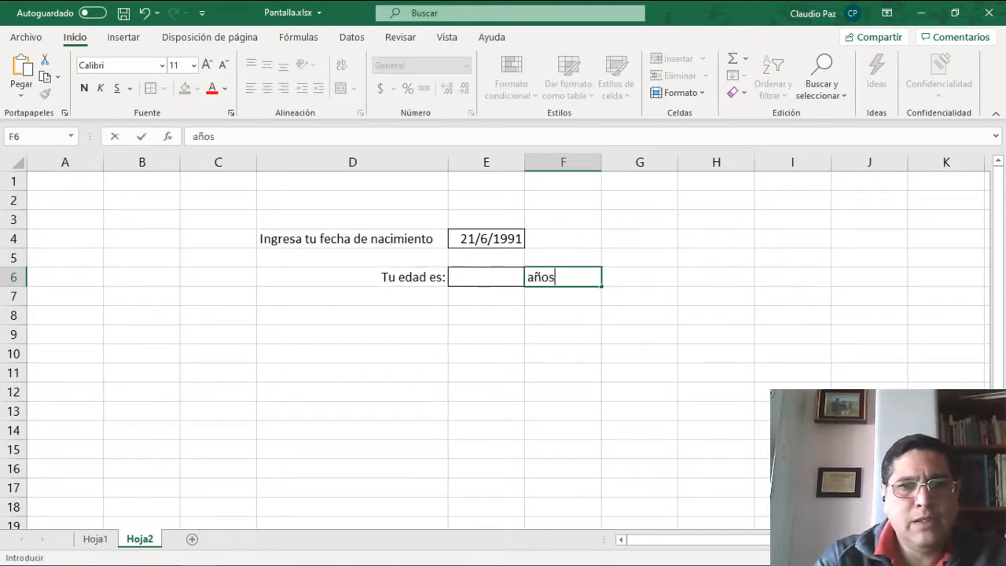
key("Return")
key("Up")
key("Left")
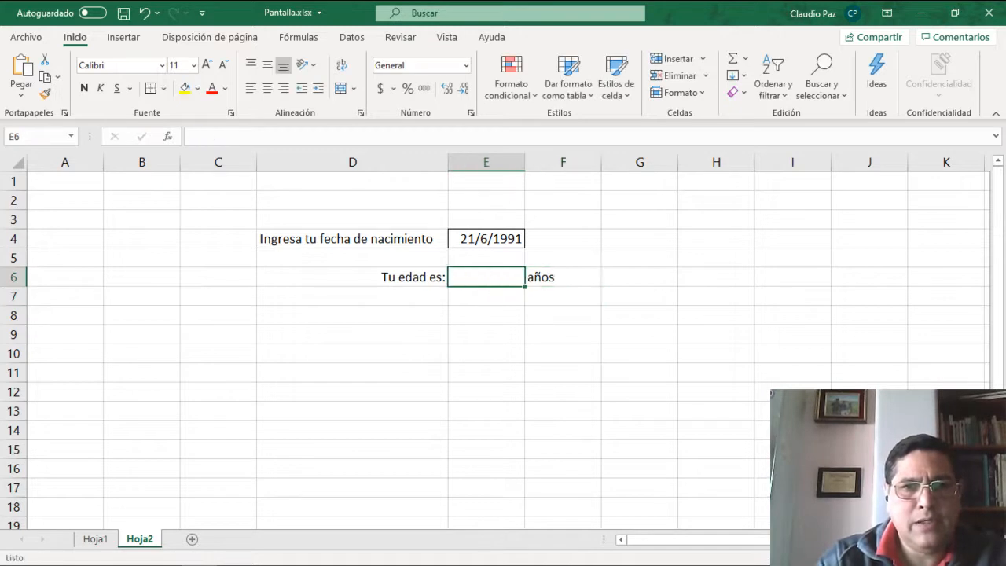
key("Down")
key("Up")
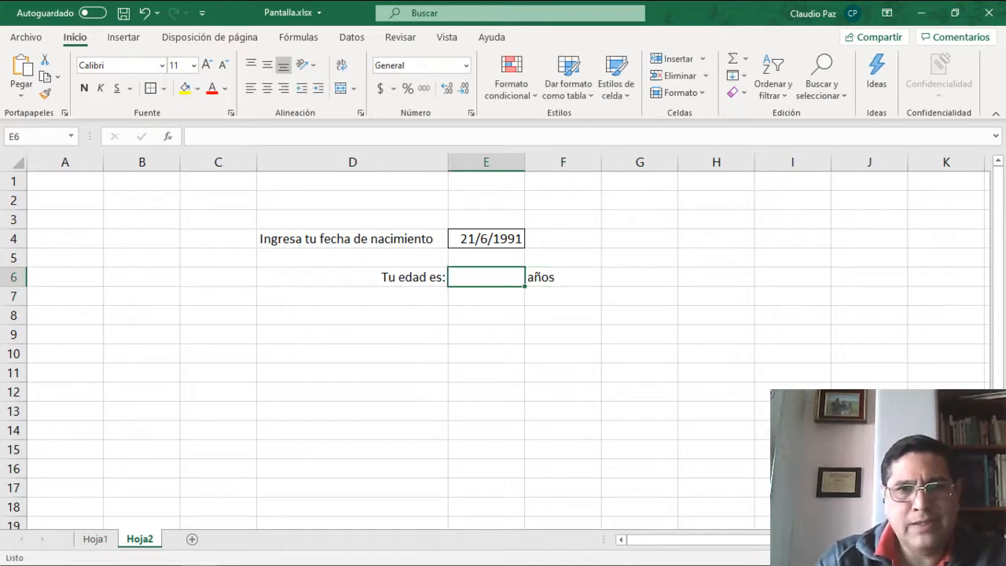
key("Right")
key("Left")
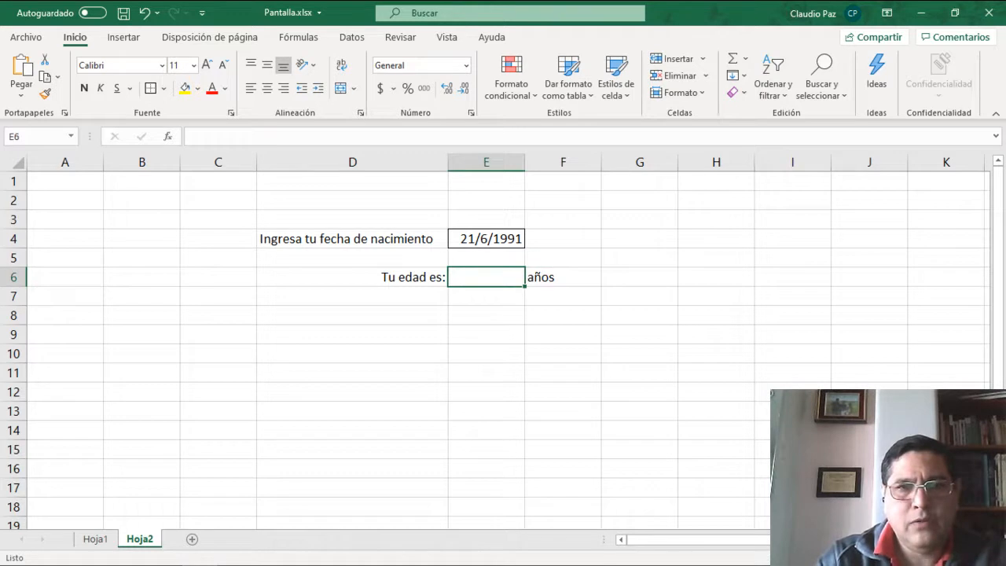
key("Down")
key("Down")
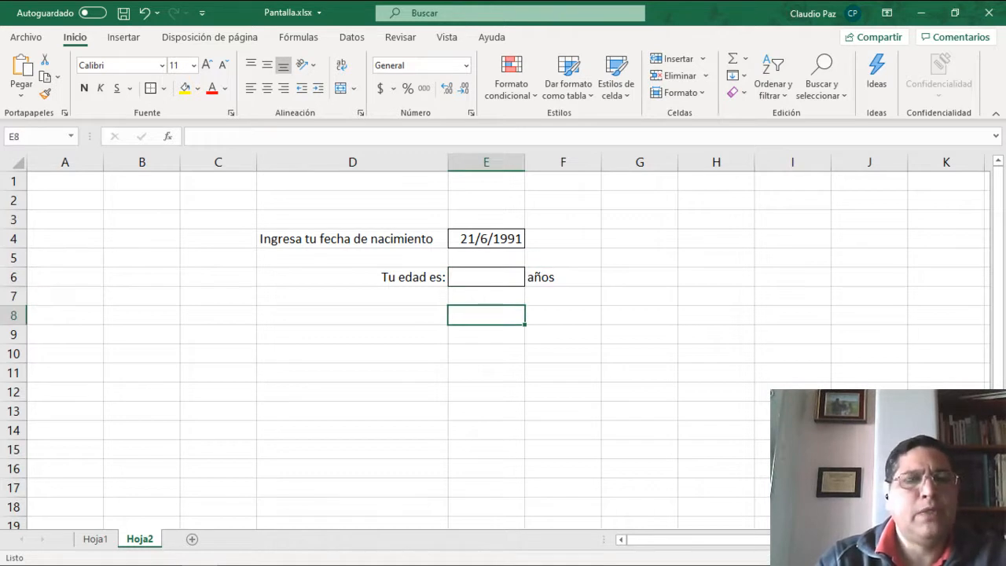
key("Up")
key("Up")
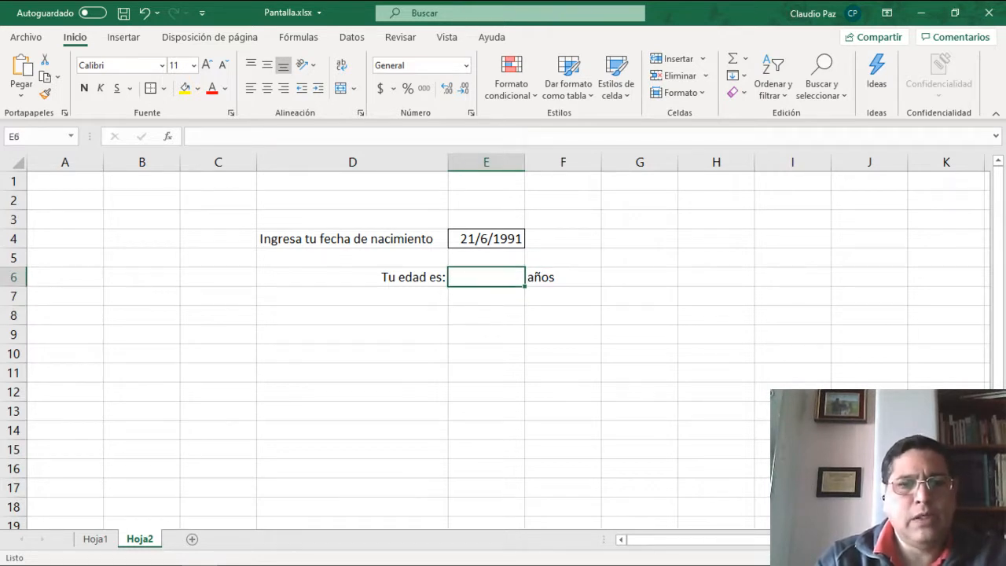
- Enter the formula =HOY() in the age cell E6
type("=")
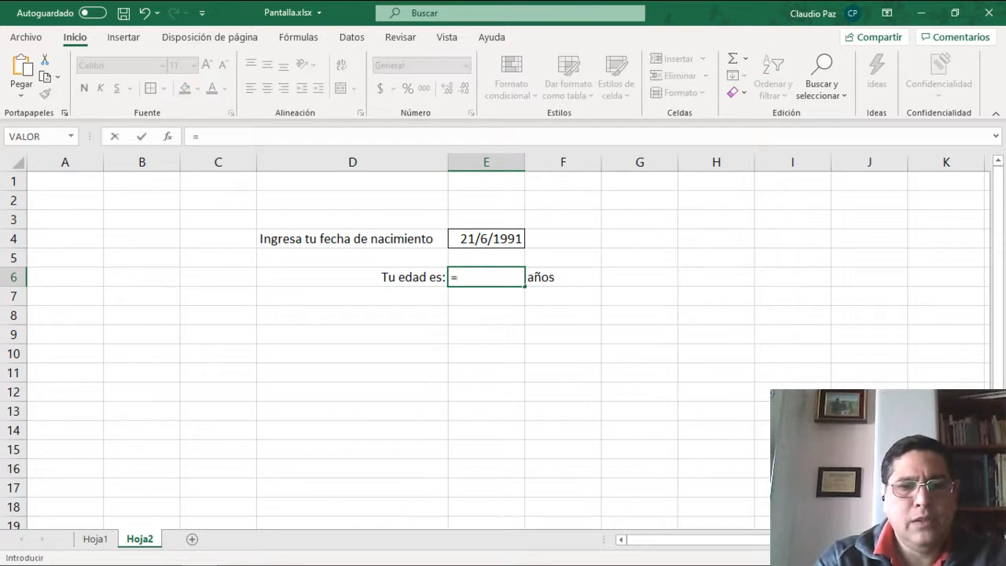
type("hoy")
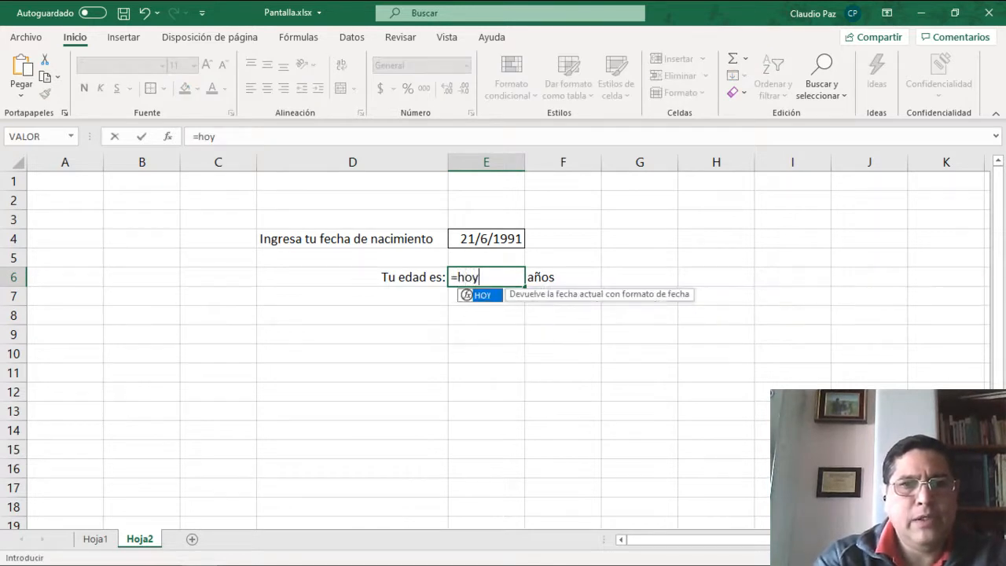
type("()")
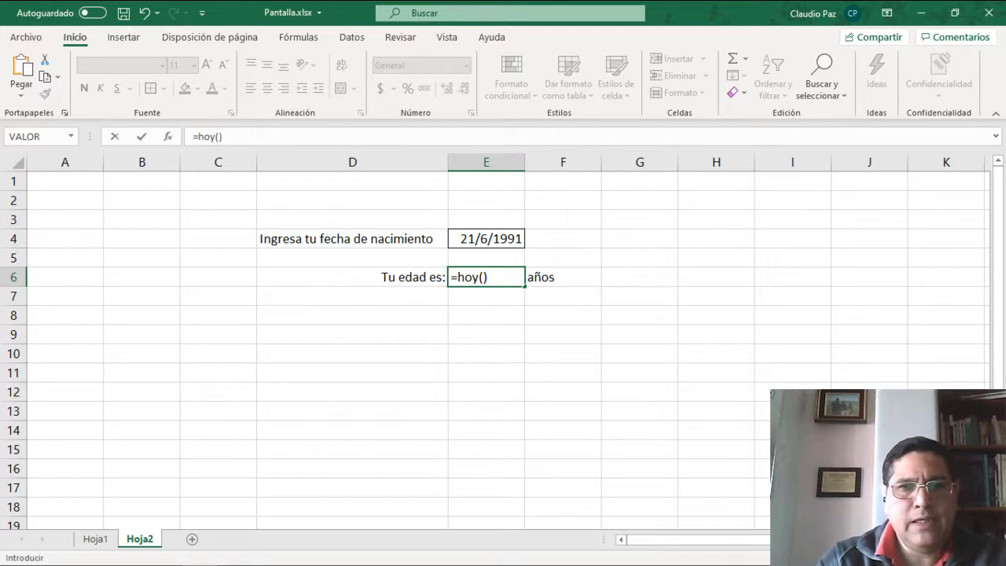
key("Return")
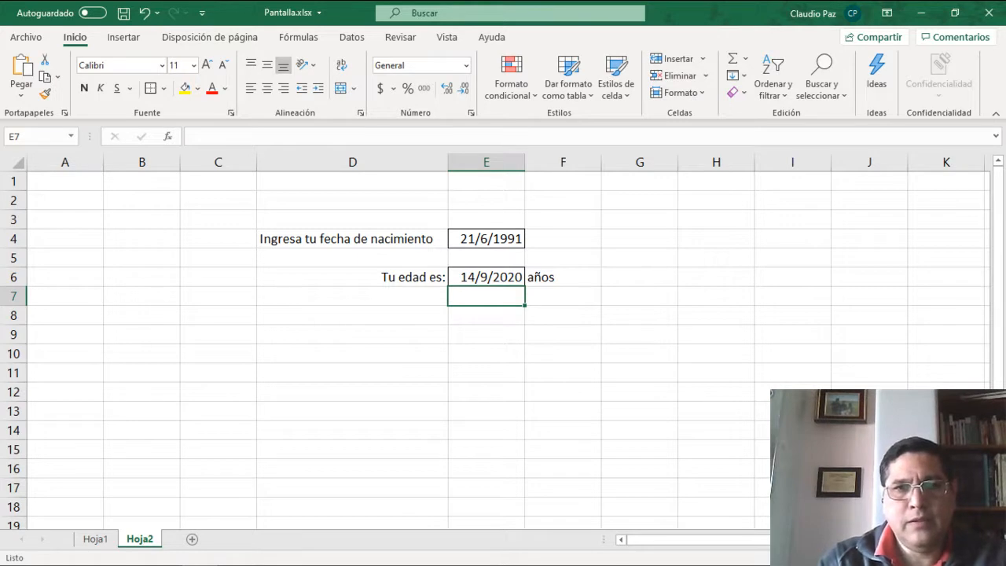
- Extend the formula in E6 to =HOY()-E4 so it subtracts the birth date from today's date
key("Up")
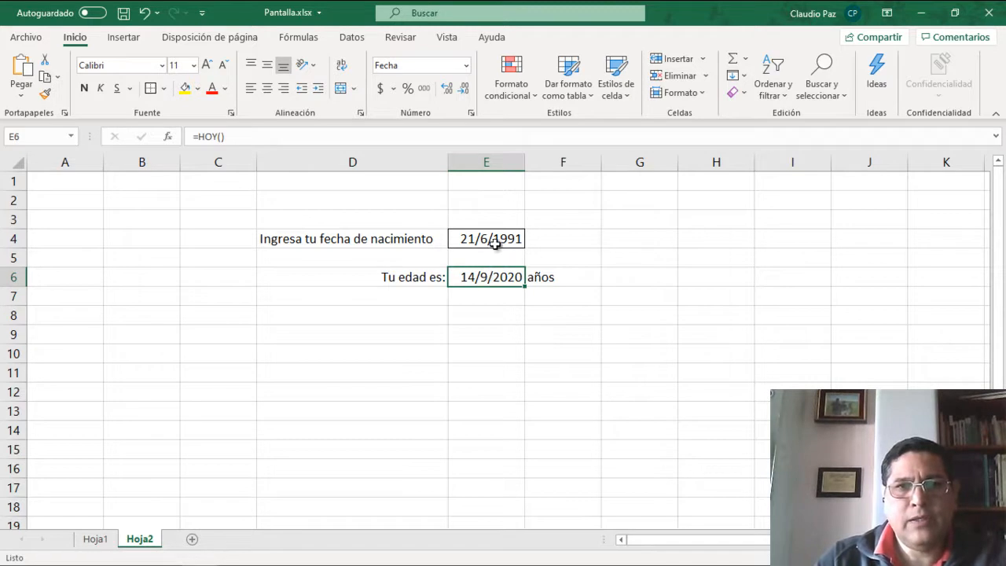
left_click(253, 136)
type("-")
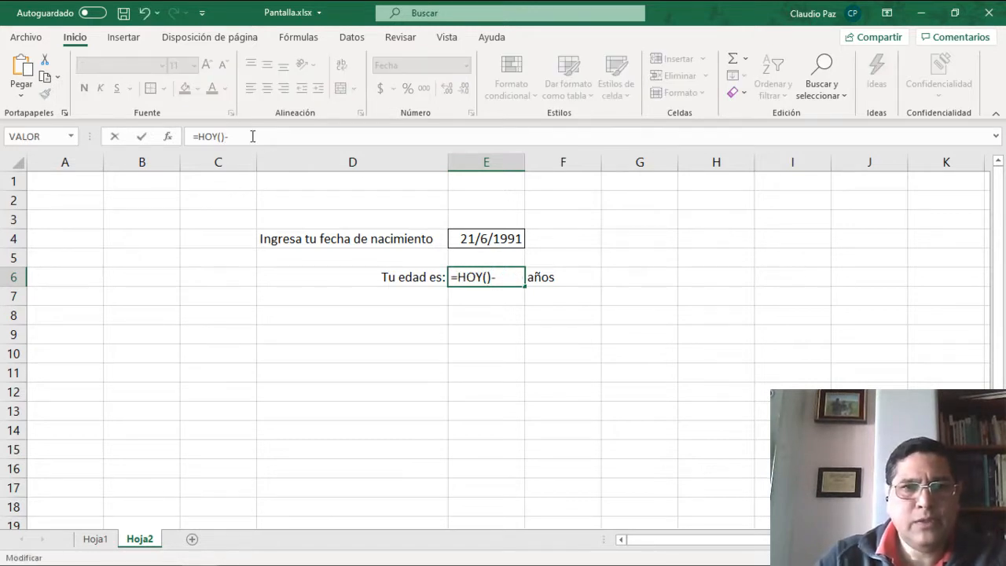
left_click(489, 235)
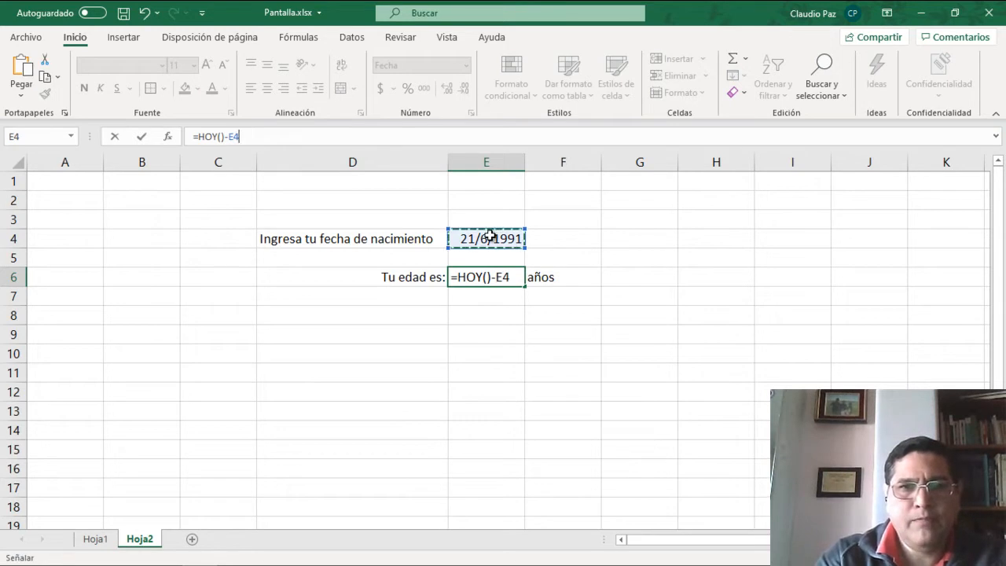
key("Return")
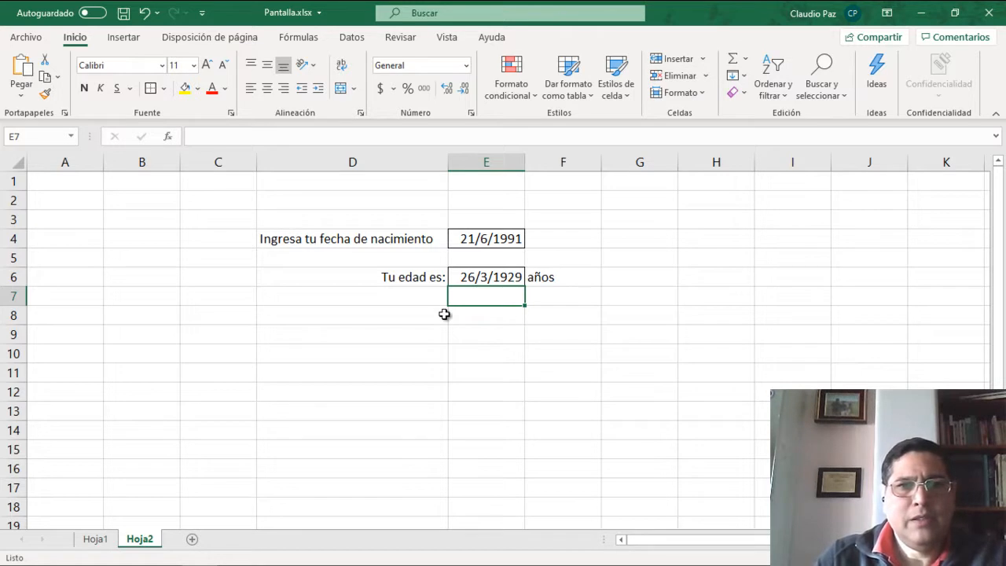
- Apply the custom number format d-mmm-yy to the age cell E6
left_click(493, 276)
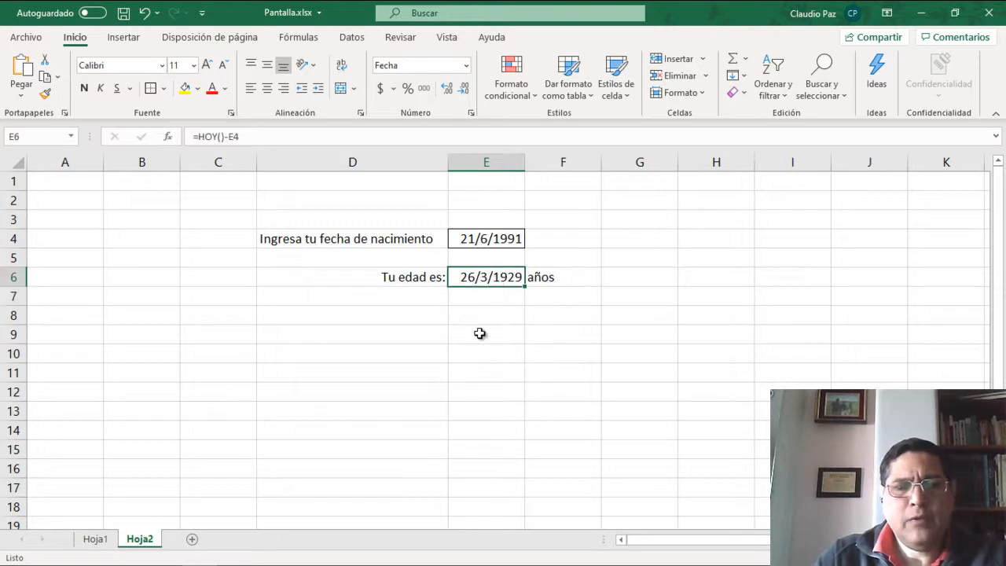
right_click(487, 277)
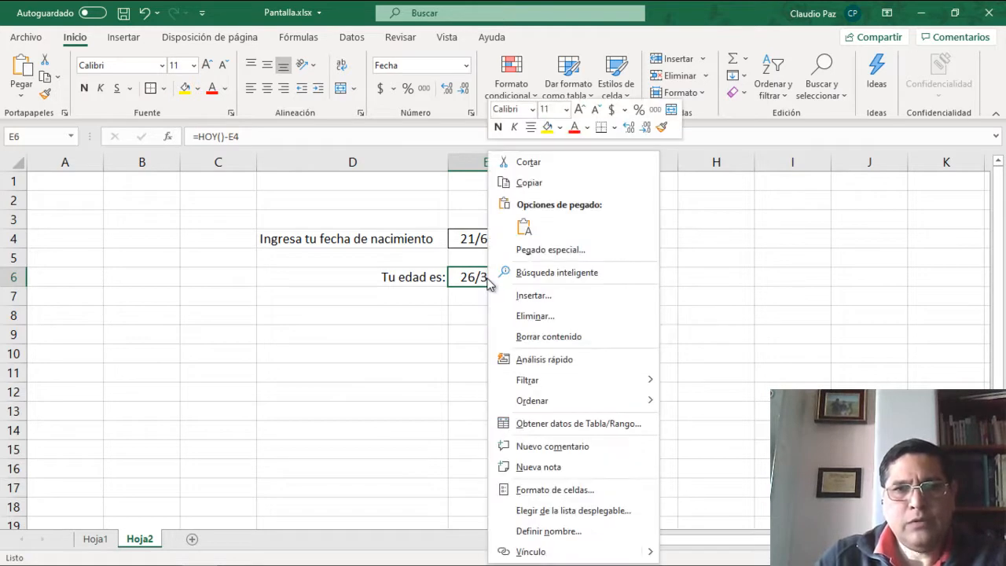
left_click(541, 490)
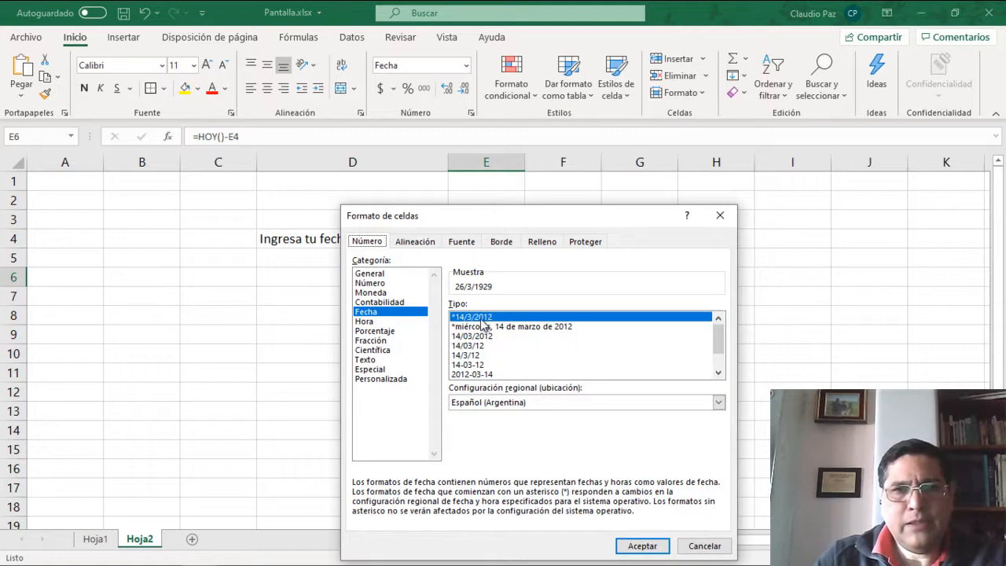
scroll(484, 350, "down", 1)
scroll(484, 350, "up", 1)
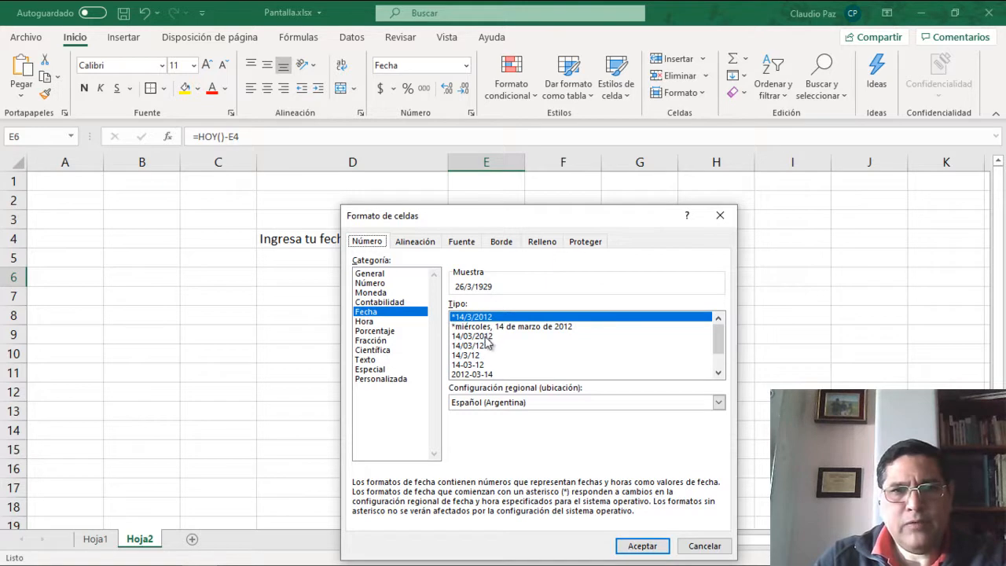
scroll(488, 356, "down", 1)
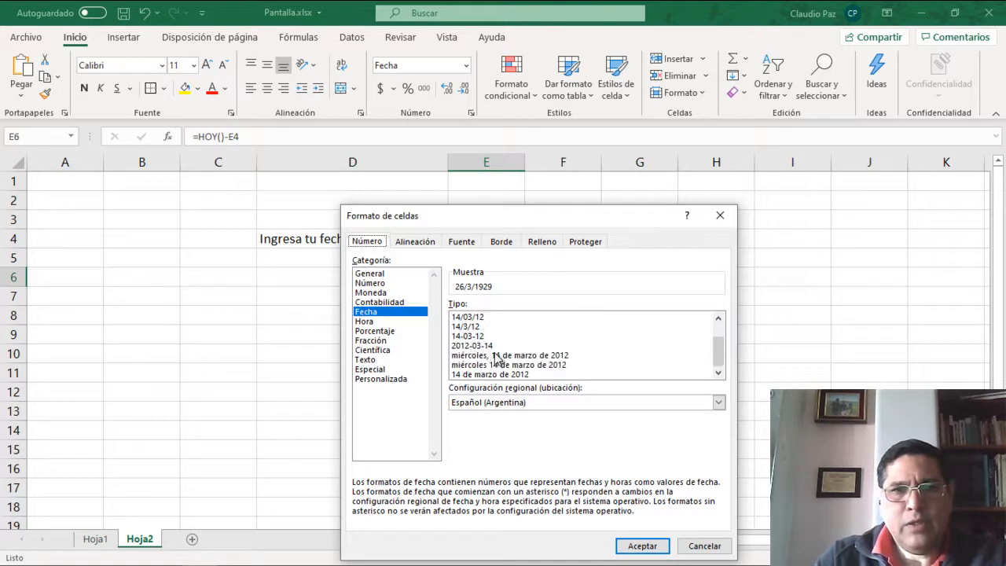
scroll(497, 358, "up", 1)
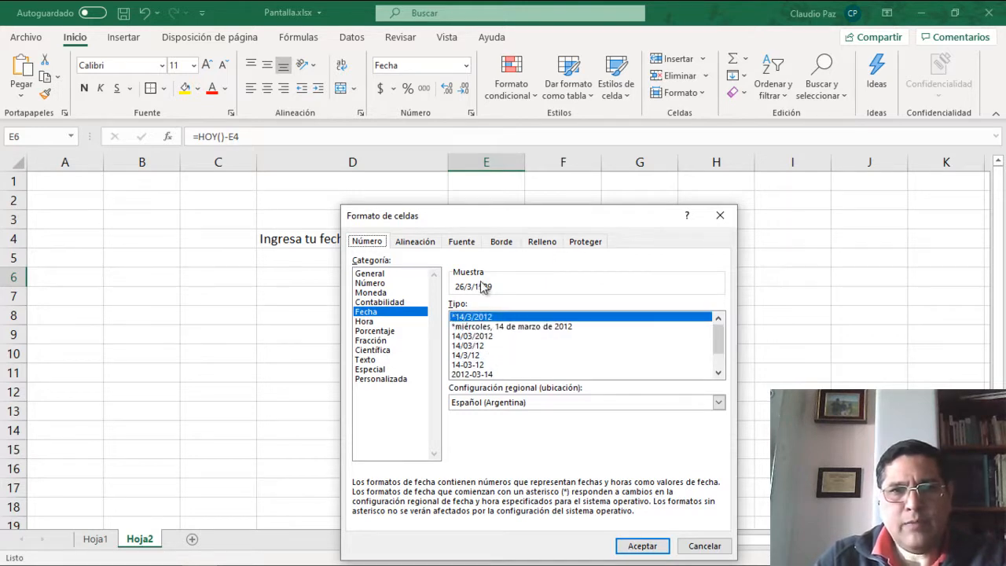
left_click(373, 381)
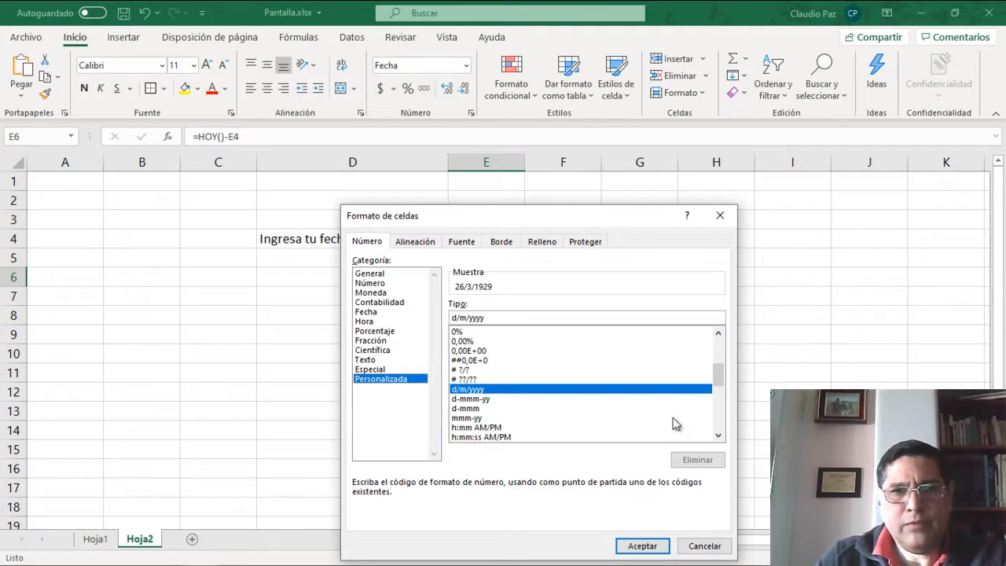
left_click(718, 435)
left_click(718, 434)
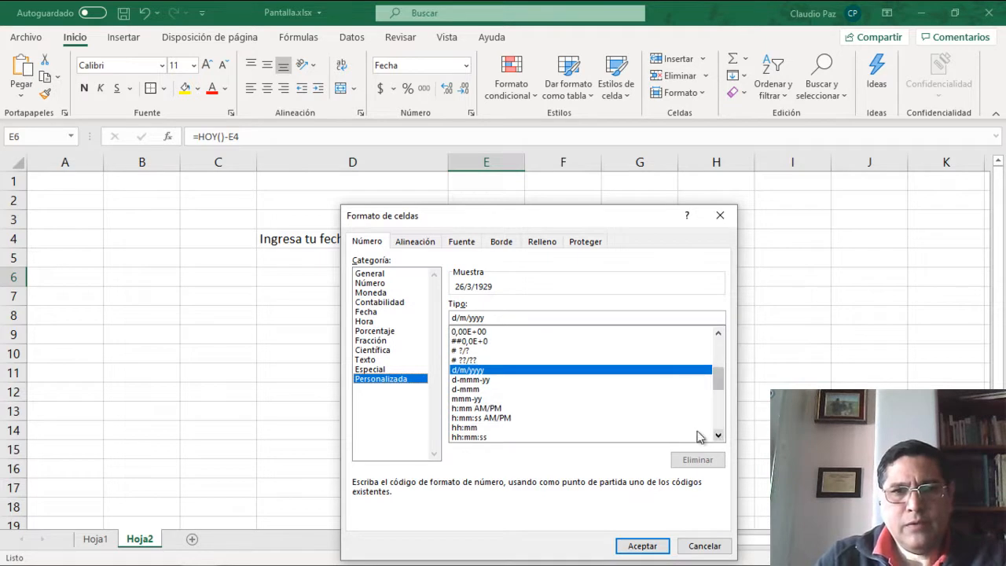
left_click(472, 381)
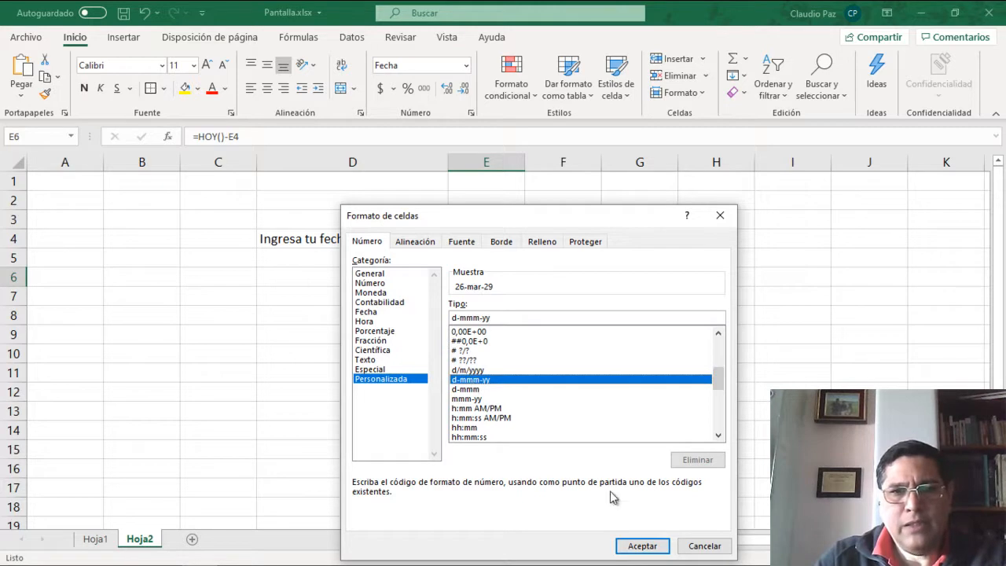
left_click(642, 546)
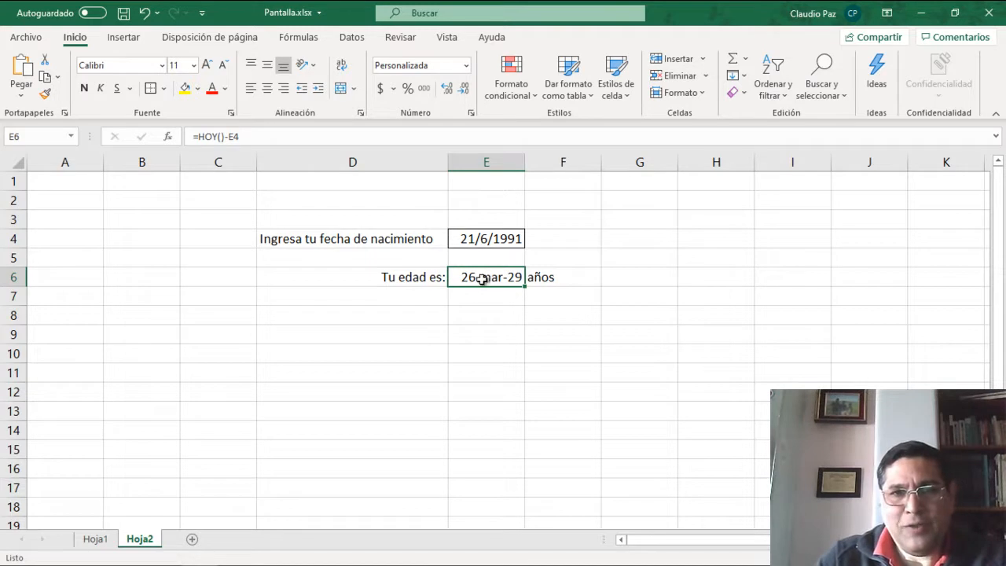
- Apply the custom number format yy to cell E6 so the age shows as a two-digit year count
right_click(487, 278)
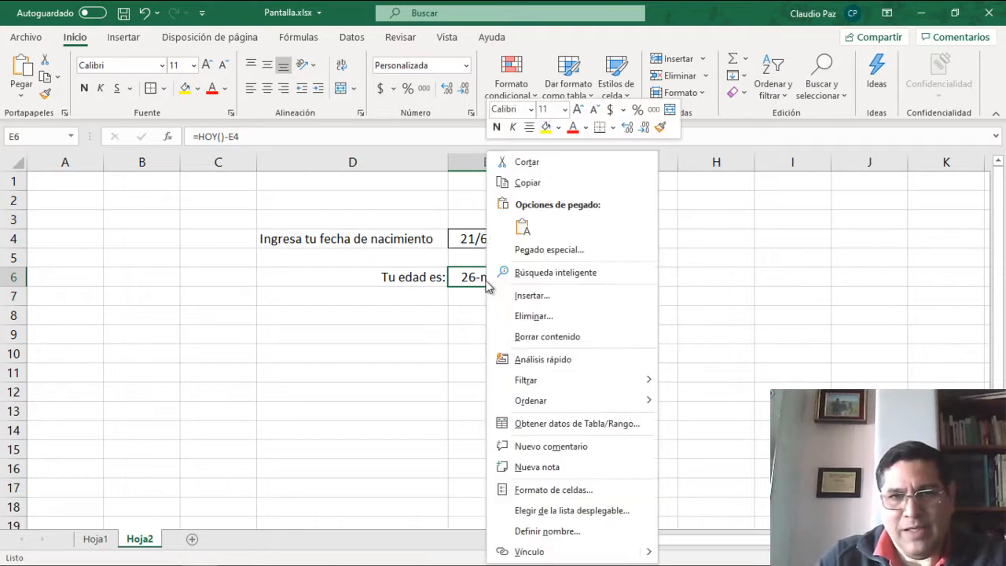
left_click(588, 492)
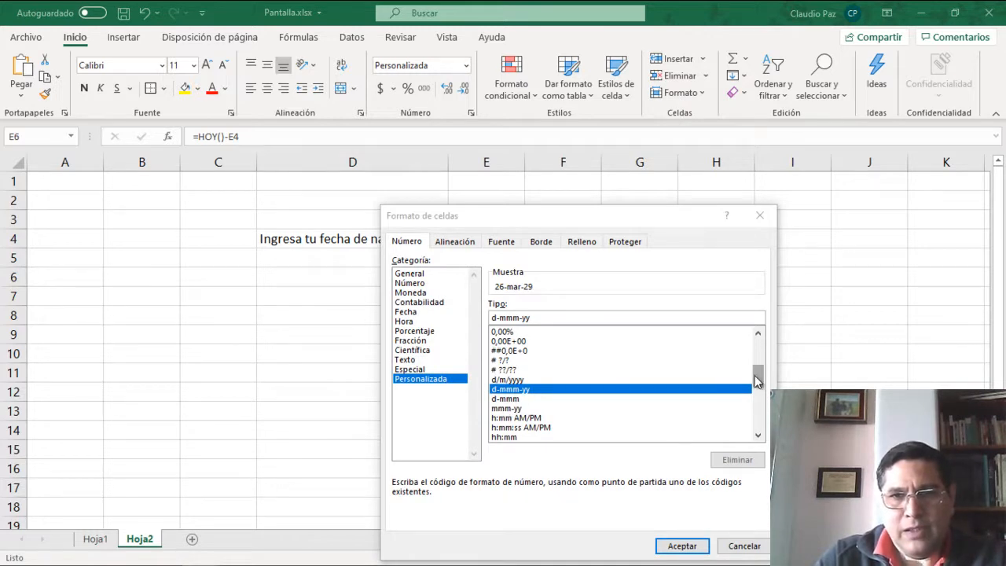
left_click_drag(758, 384, 759, 392)
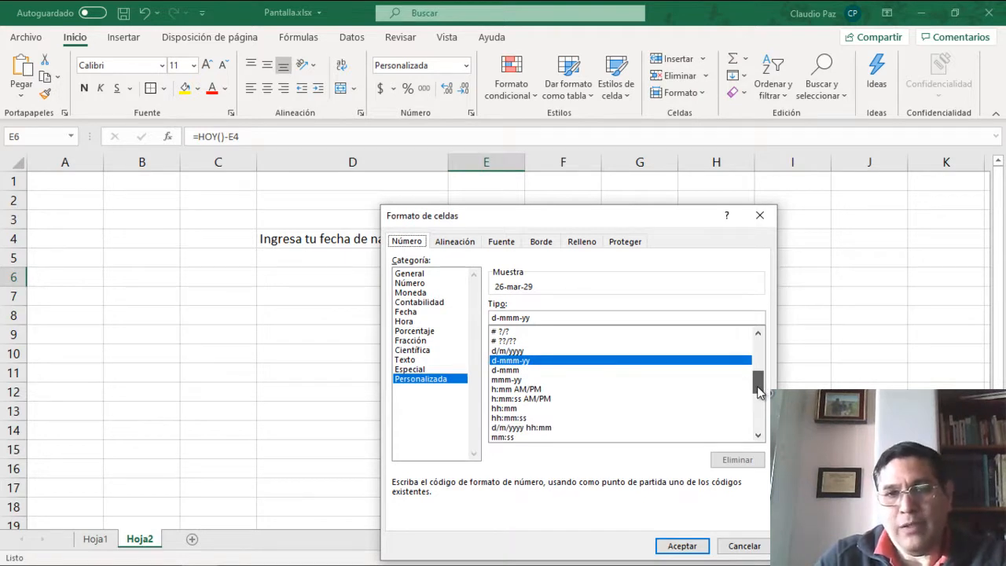
left_click_drag(759, 392, 754, 417)
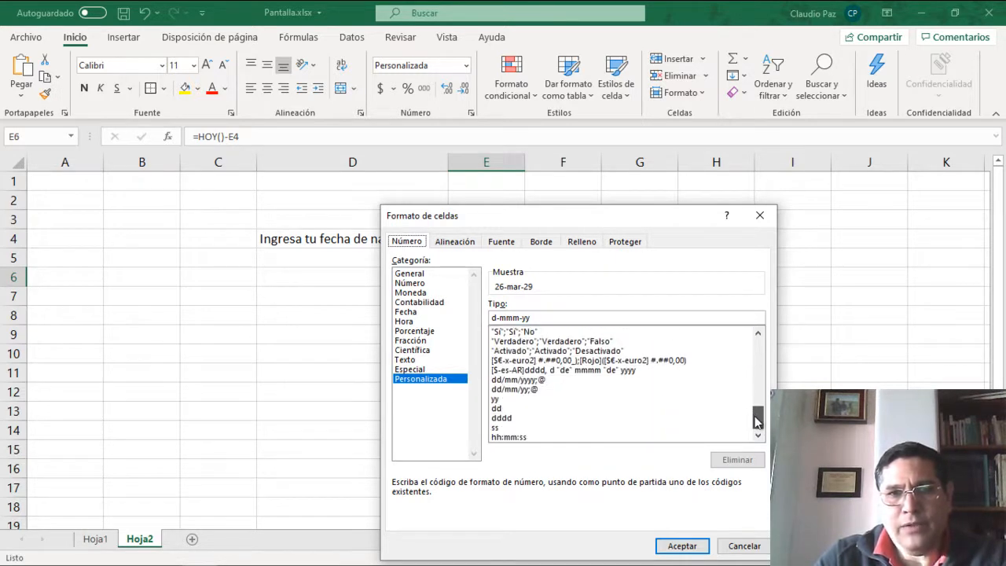
left_click(497, 400)
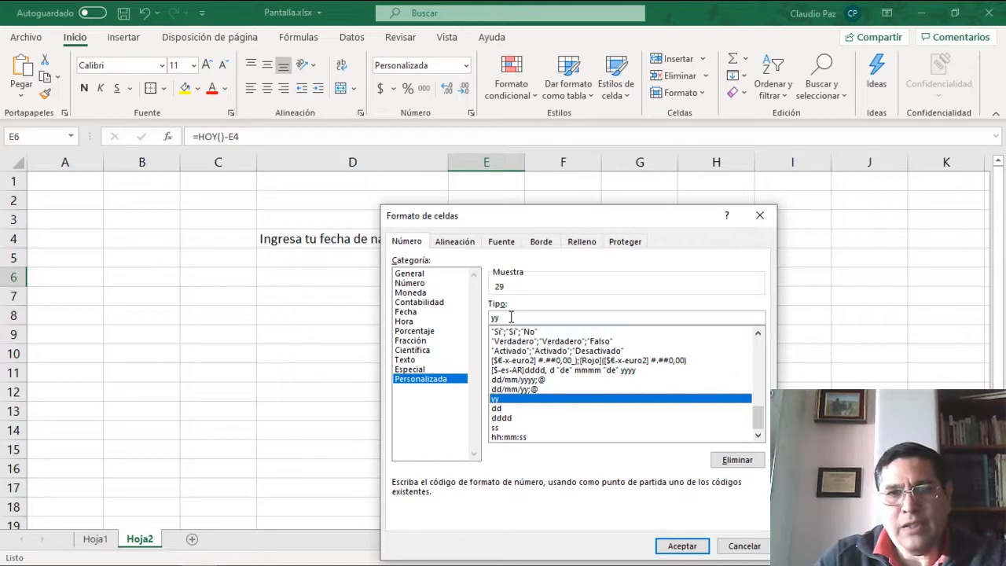
left_click(682, 546)
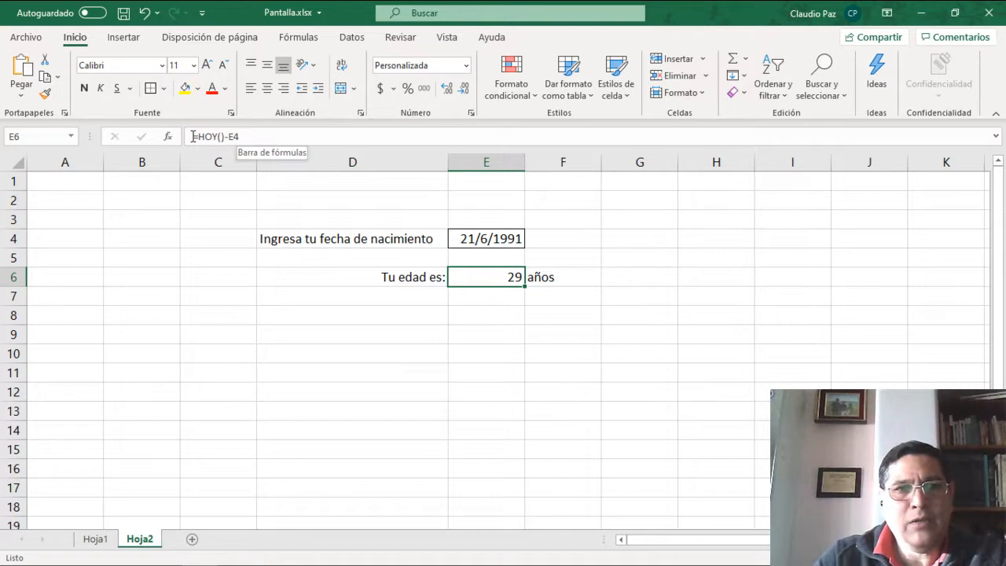
- Examine the subtraction formula behind the age in cell E6, leaving it as it is
left_click_drag(192, 136, 249, 135)
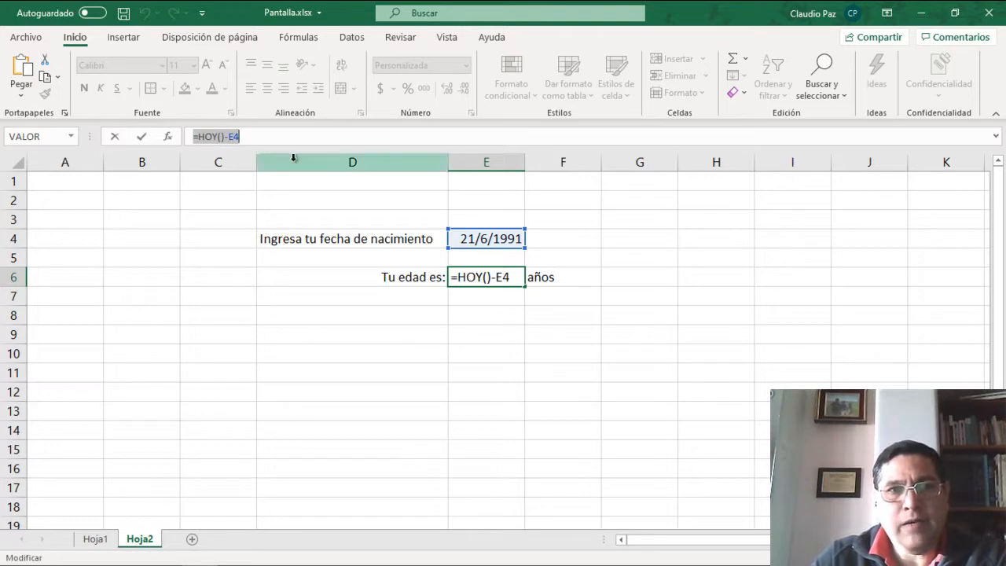
key("ctrl+Return")
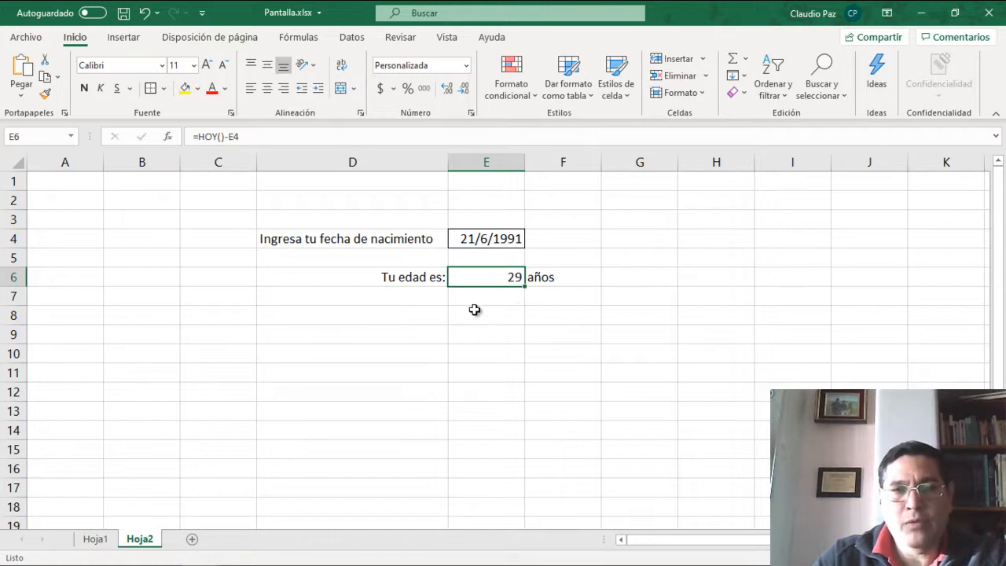
left_click(435, 318)
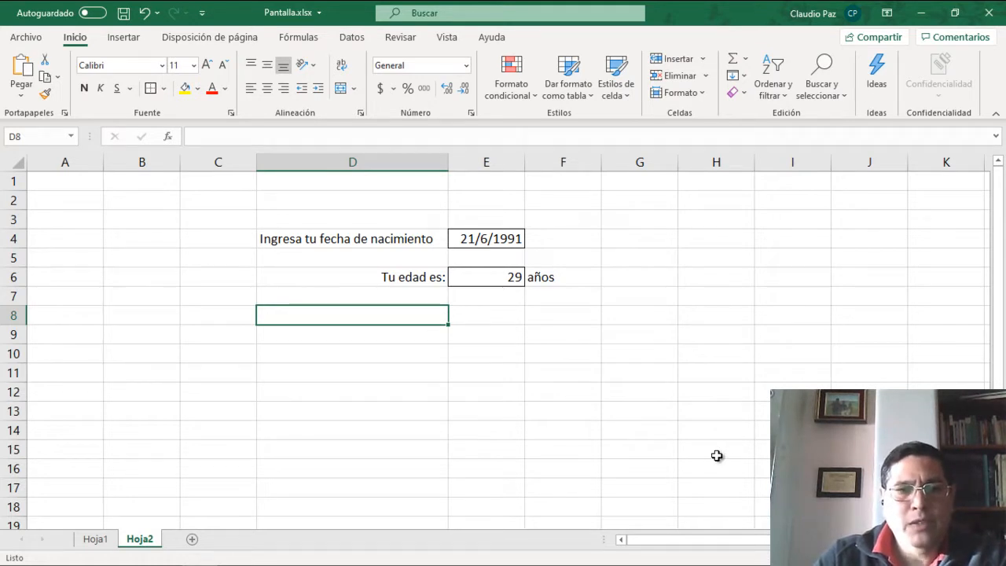
- Copy the formula text =HOY()-E4 from cell E6 and enter it in cell E8
left_click(492, 276)
left_click_drag(253, 136, 193, 136)
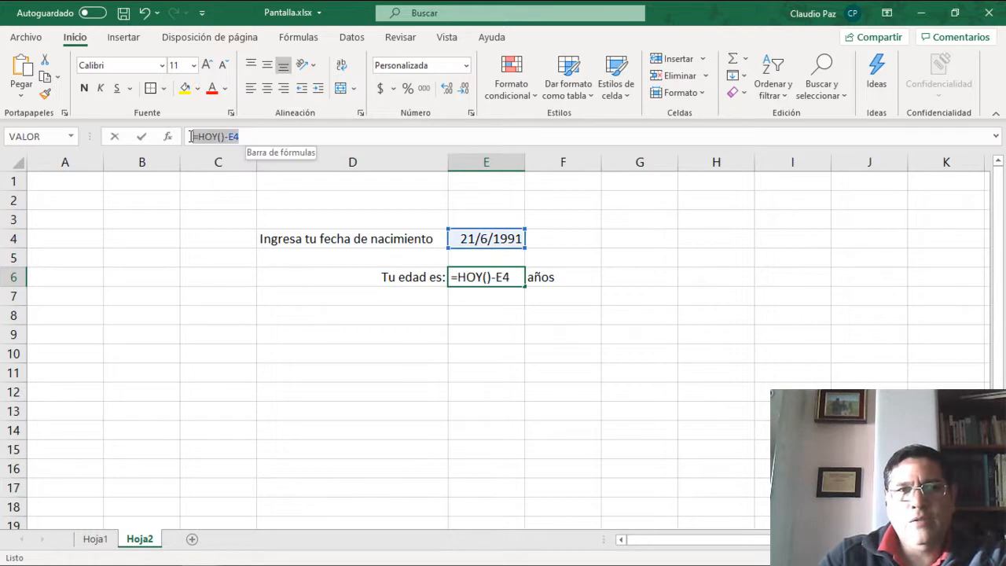
right_click(220, 137)
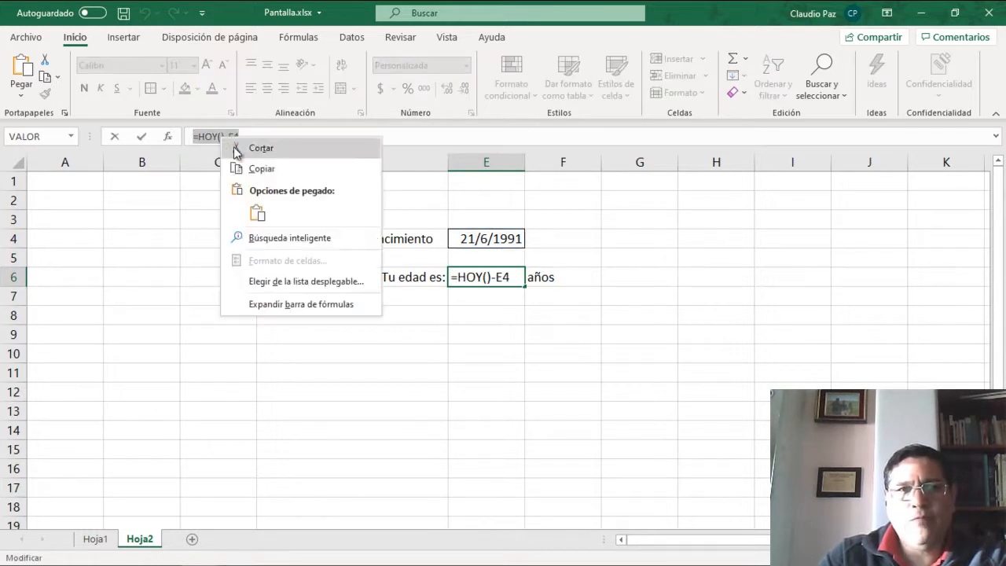
left_click(253, 171)
key("Escape")
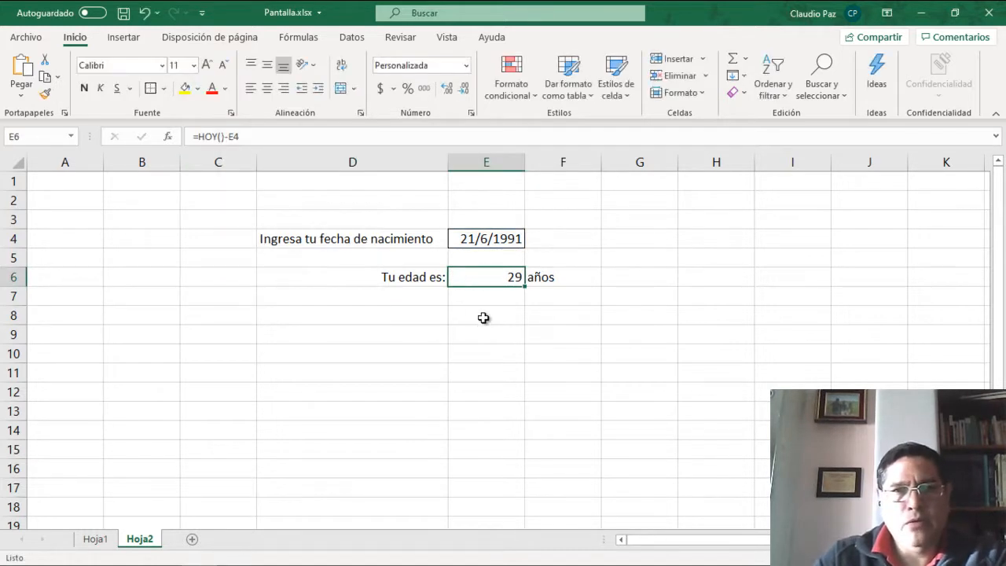
left_click(489, 317)
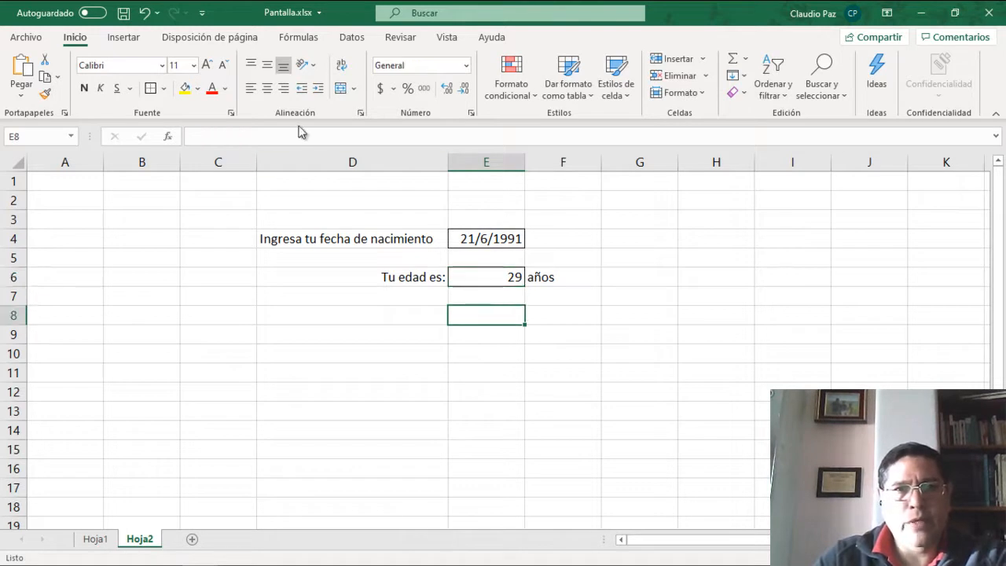
left_click(264, 136)
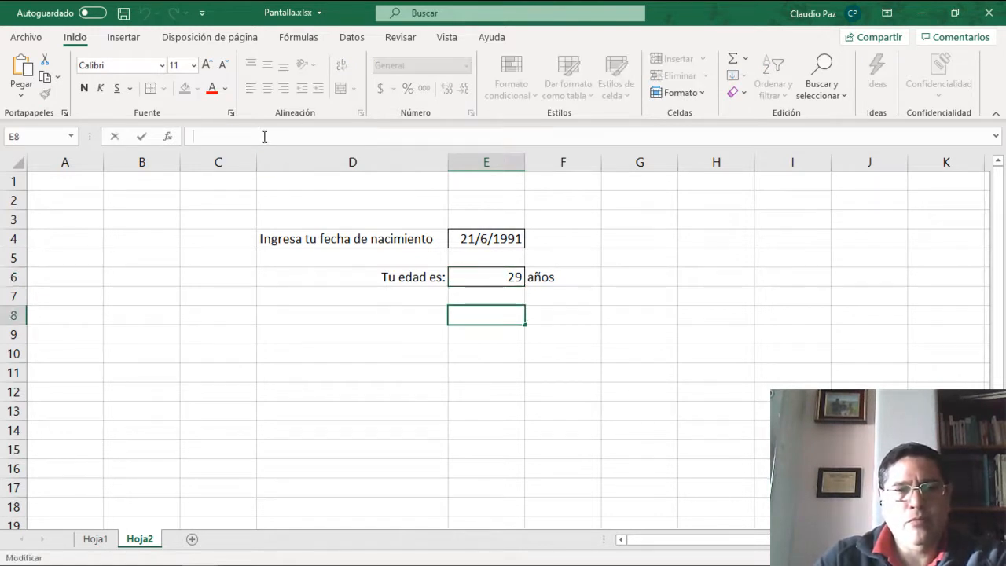
key("ctrl+v")
key("Return")
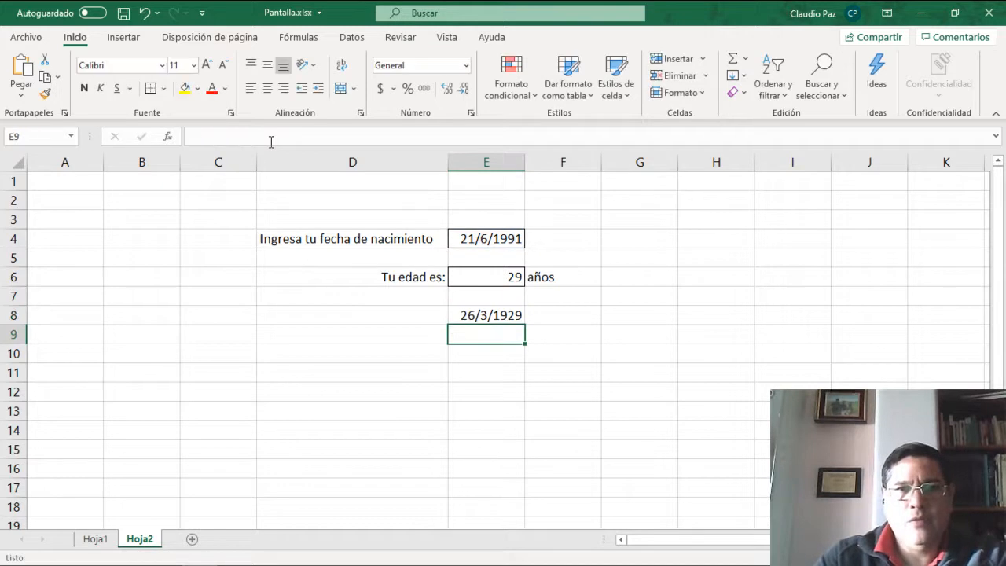
- Set the number format of cell E8 to General and compare the cell with E6
left_click(487, 315)
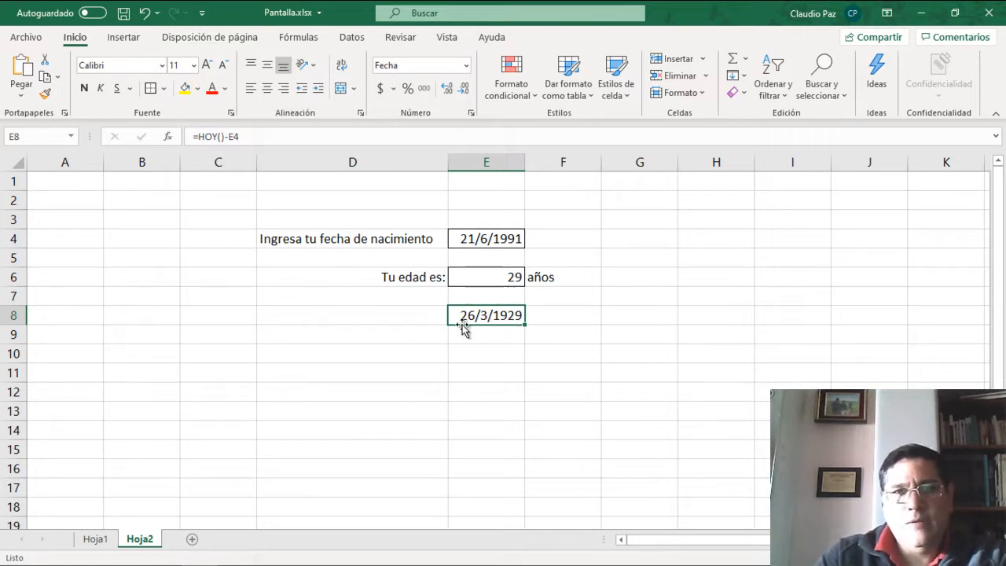
right_click(505, 316)
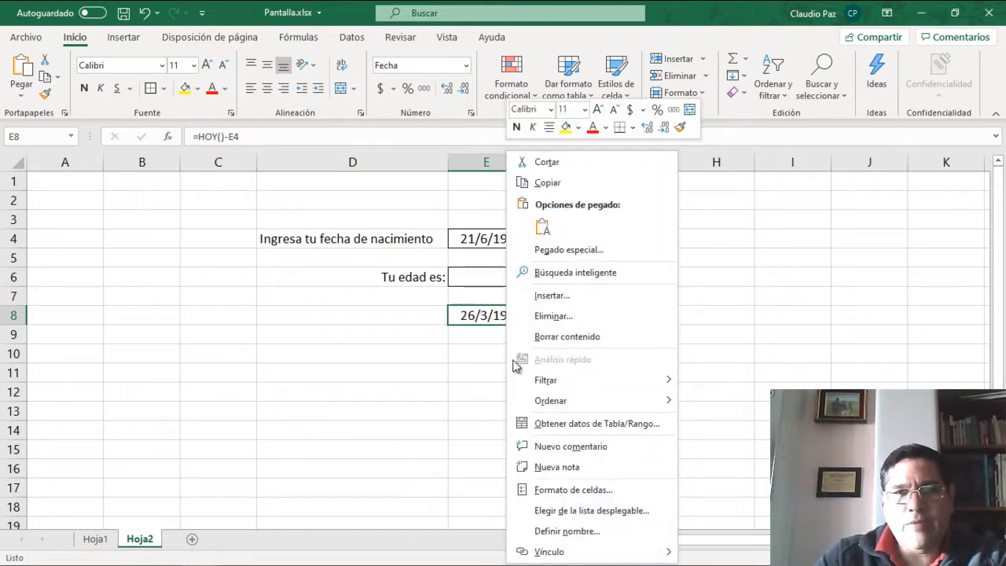
left_click(549, 490)
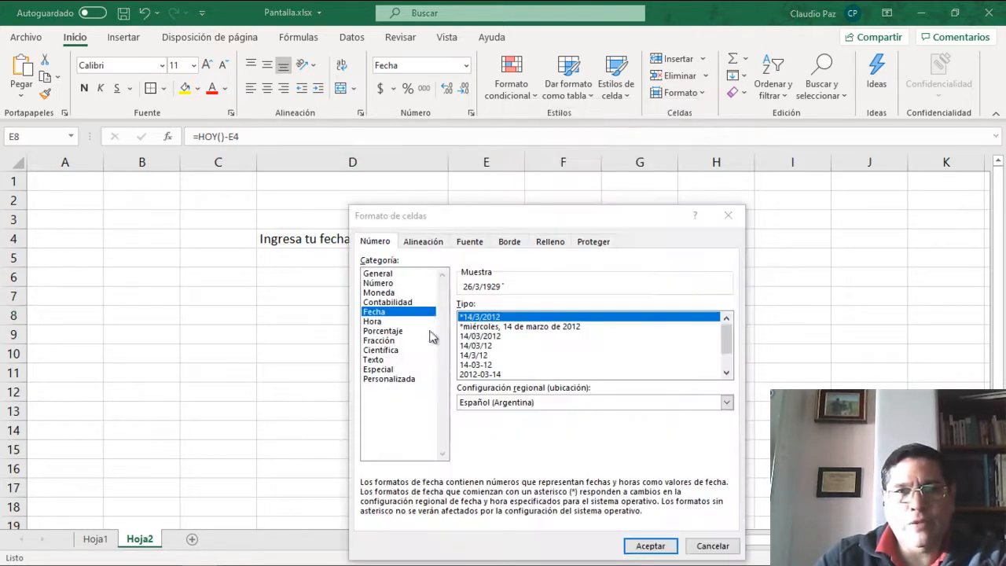
left_click(392, 274)
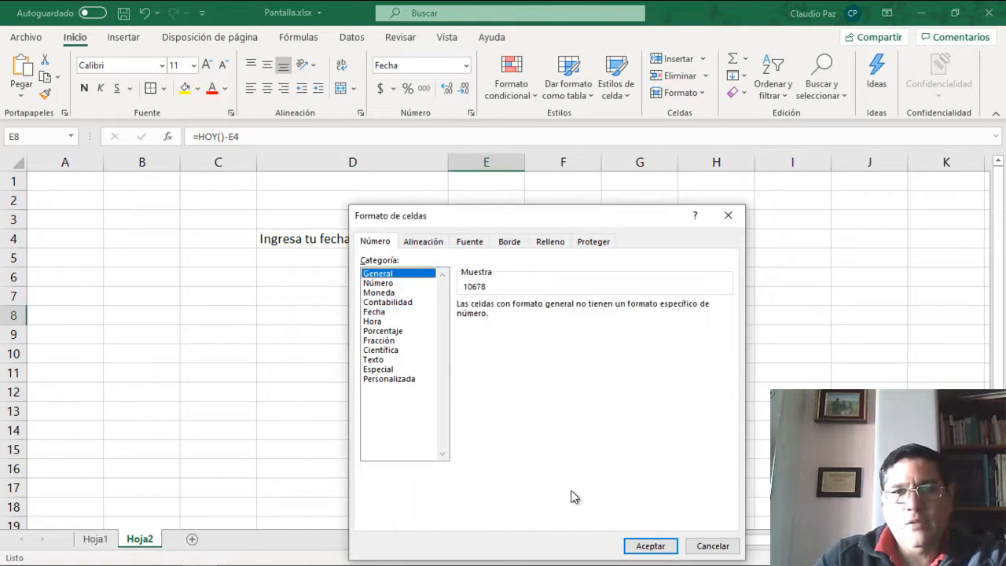
left_click(648, 545)
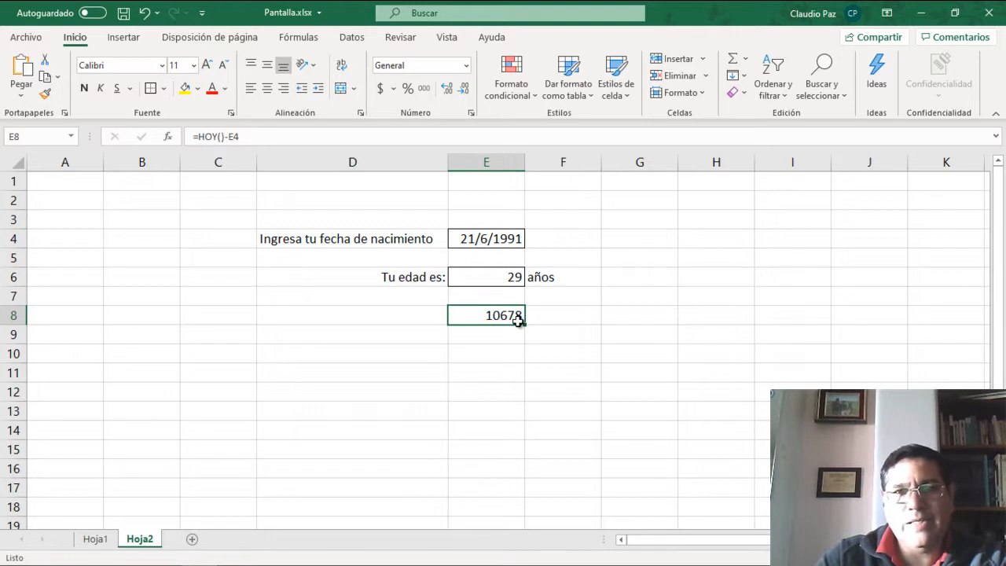
left_click(500, 280)
left_click(512, 319)
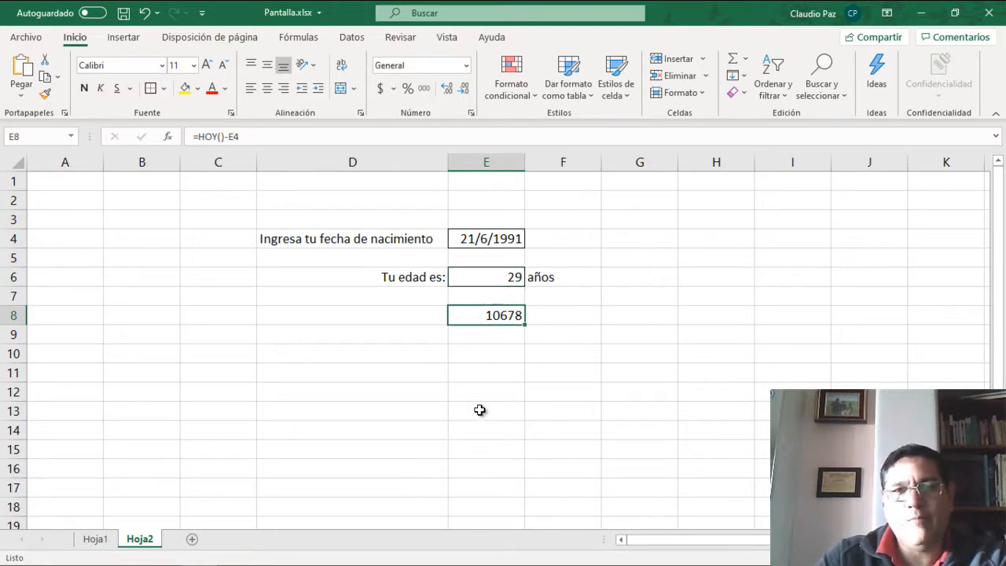
- Enter the label "Visiste" in cell D8 and the unit "días" in cell F8
left_click(424, 314)
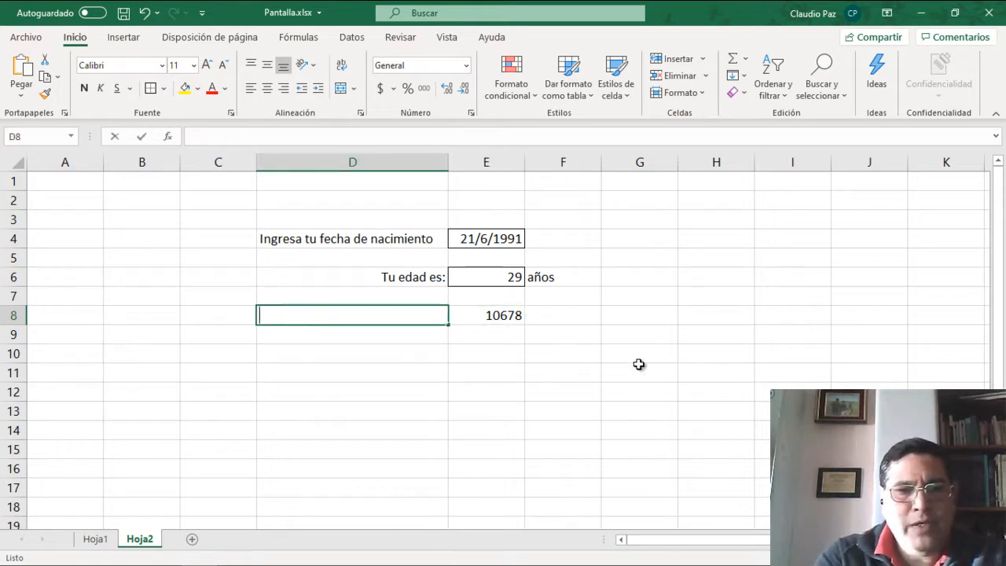
type("Visist")
key("Tab")
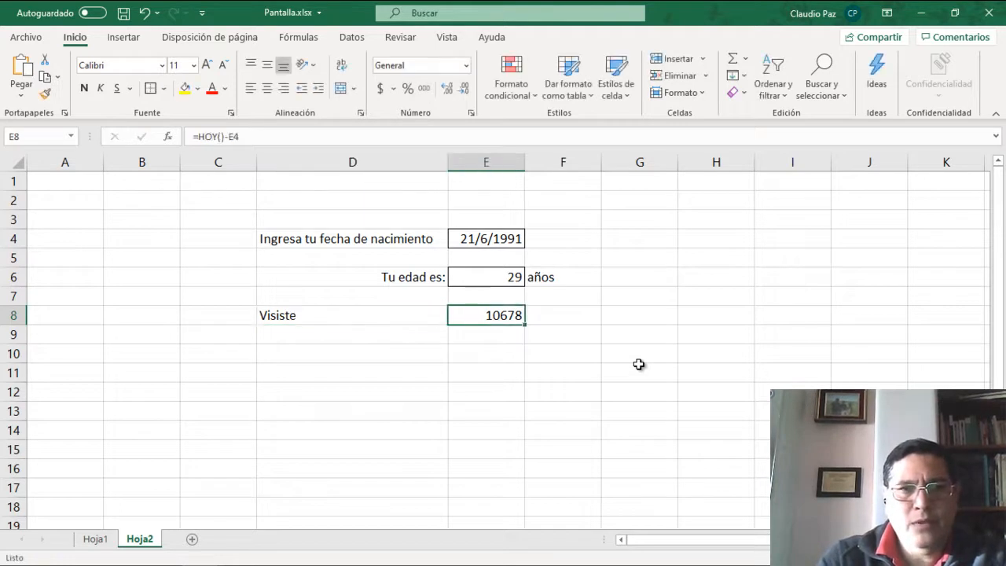
key("Tab")
type("días")
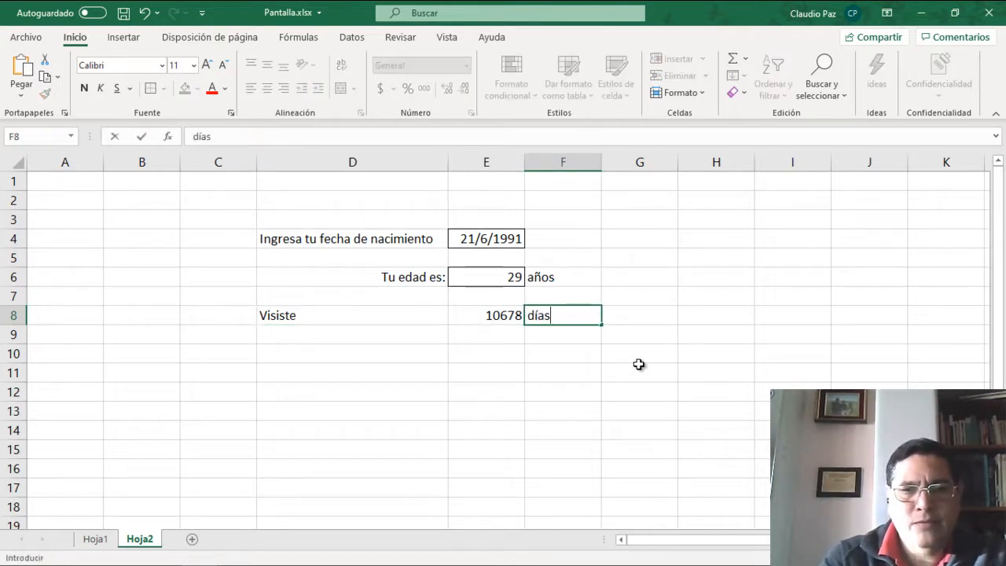
- Replace the label in cell D8 with "Transcurrieron" and align it to the right
key("Left")
key("Left")
type("Transcurrie")
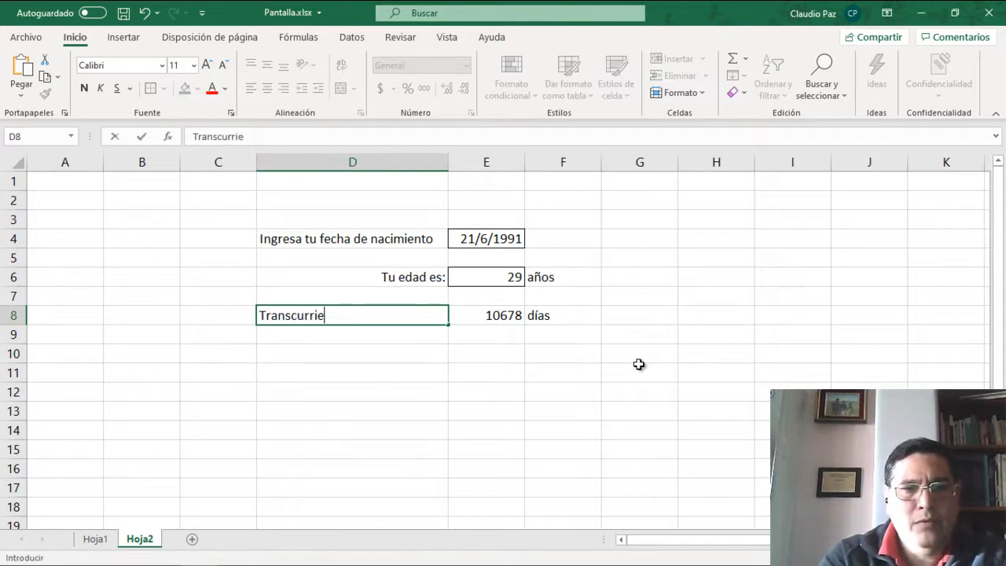
type("ron")
key("Right")
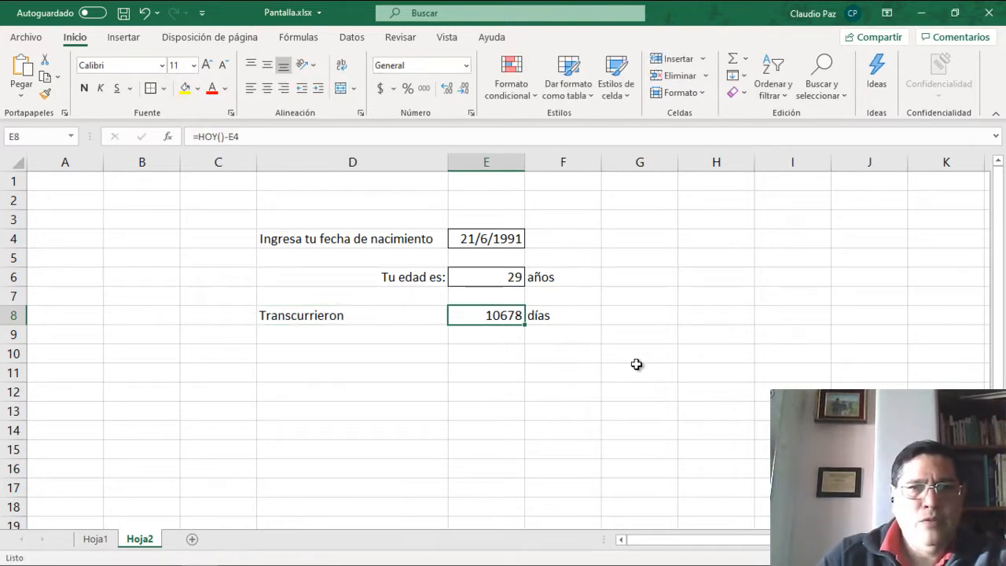
left_click(436, 314)
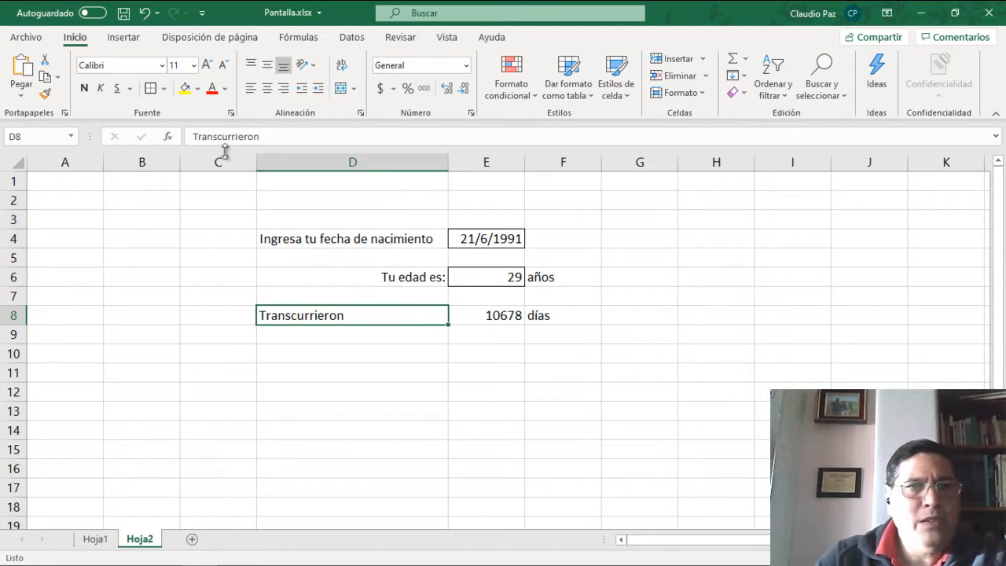
left_click(284, 89)
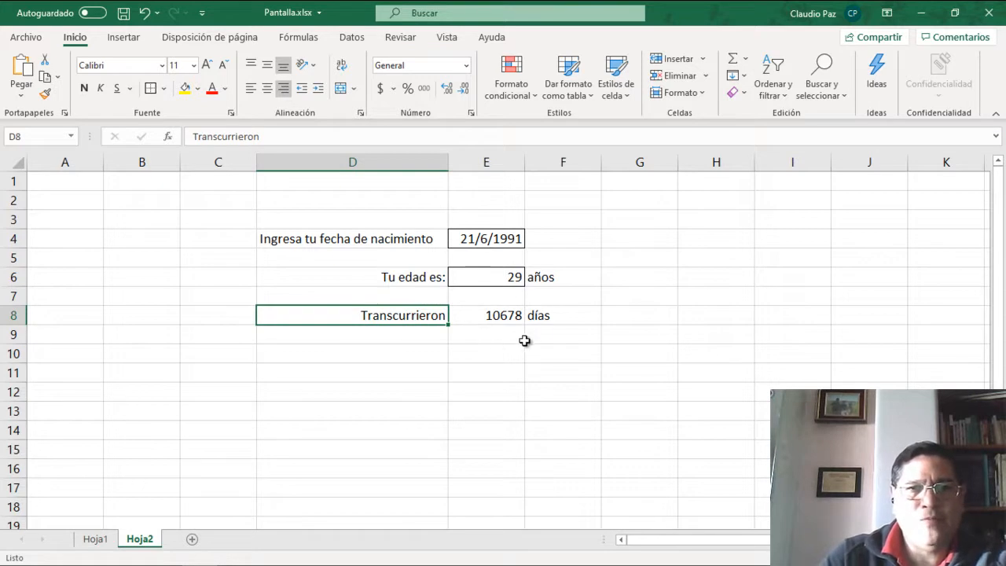
- Calculate the elapsed hours in cell E9 with =E8*24 and enter the unit "Horas" in cell F9
left_click(500, 318)
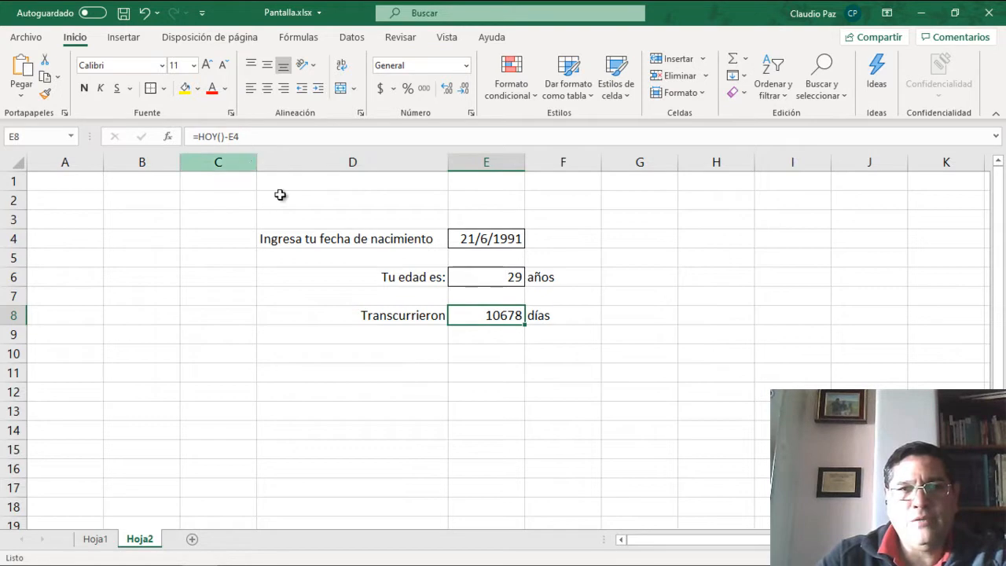
left_click(488, 335)
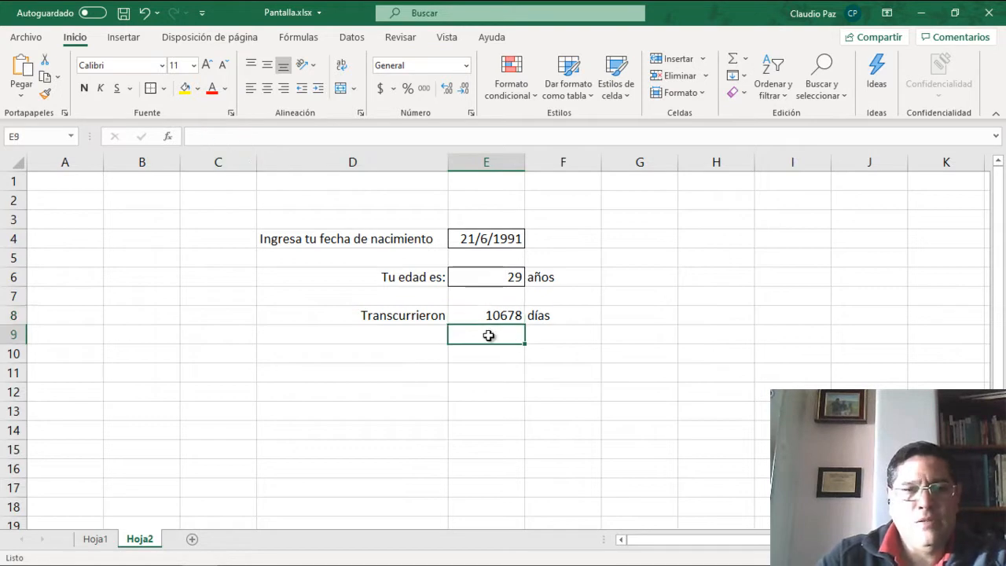
type("=")
key("Up")
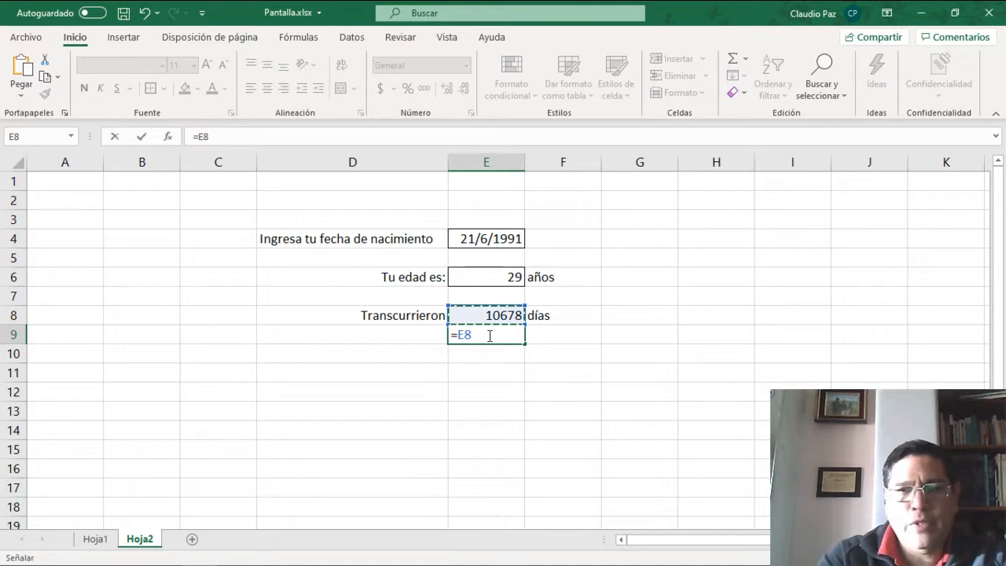
type("*24")
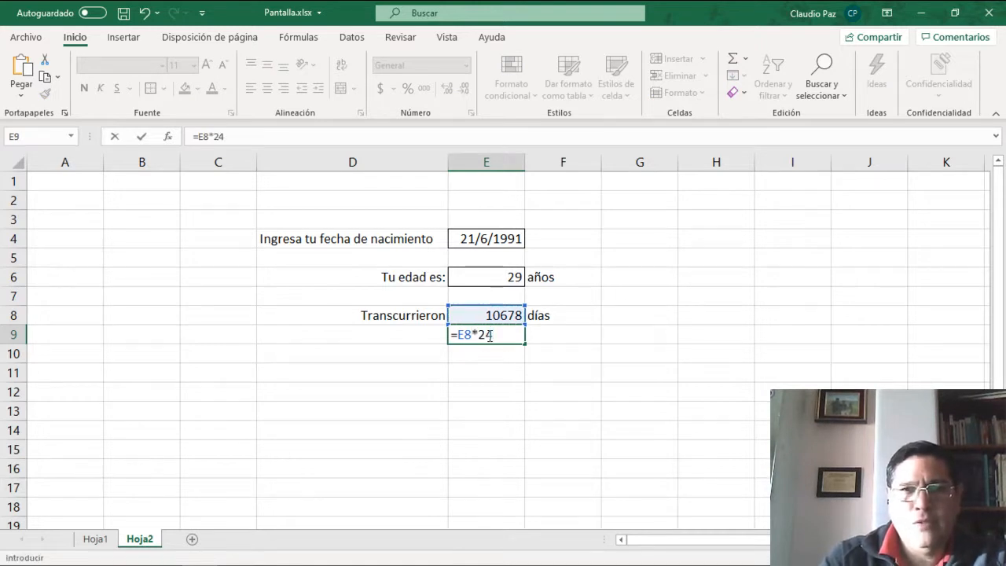
key("Return")
key("Right")
key("Up")
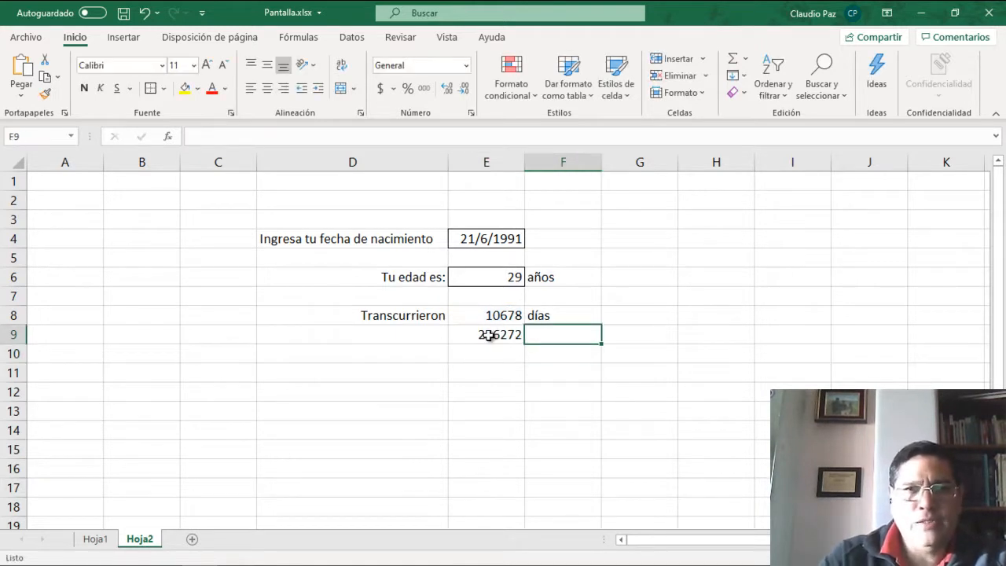
type("Horas")
key("Return")
- Calculate the elapsed minutes in cell E10 with =E9*60 and enter the unit "Minutos" in cell F10
key("Left")
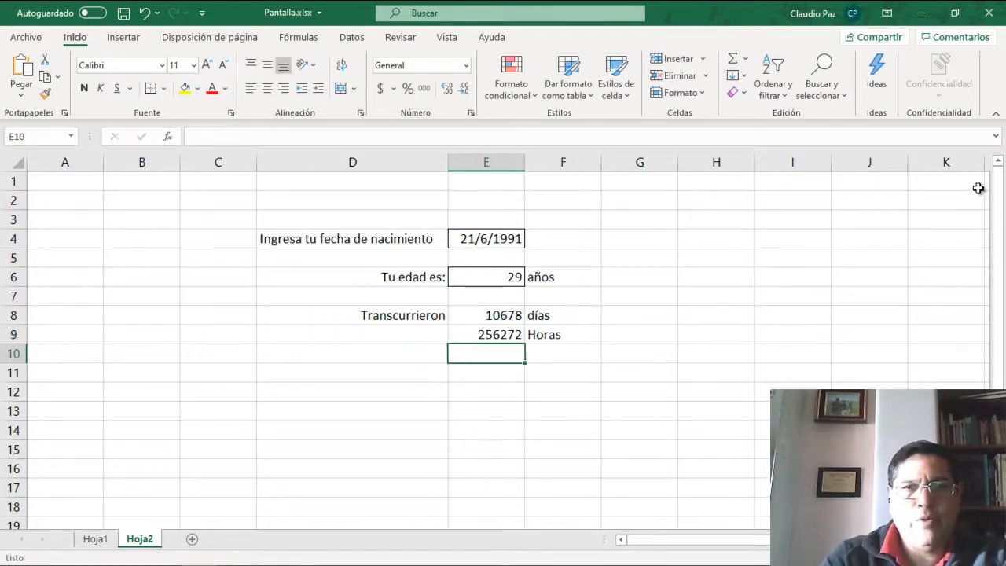
key("Up")
key("Down")
type("=")
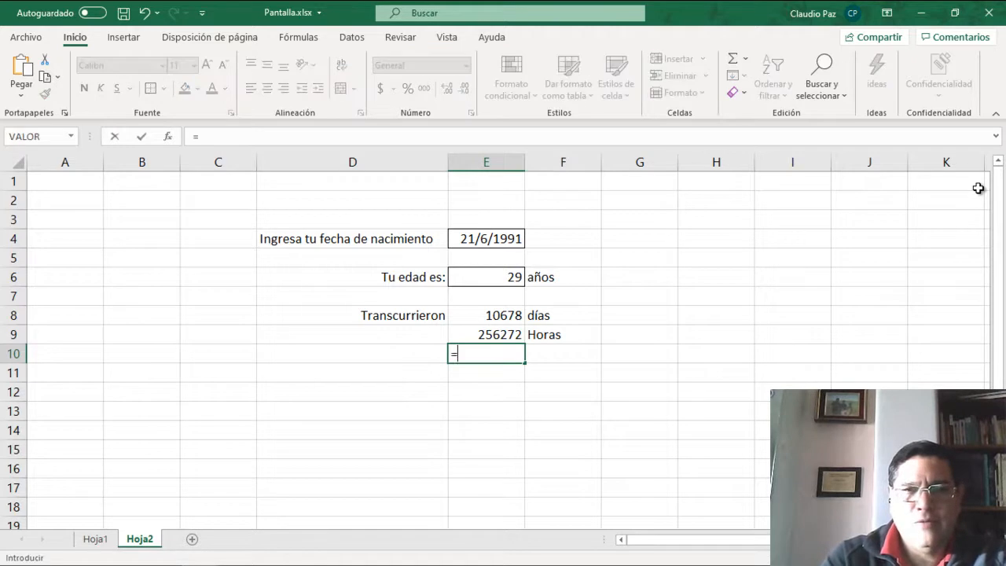
key("Up")
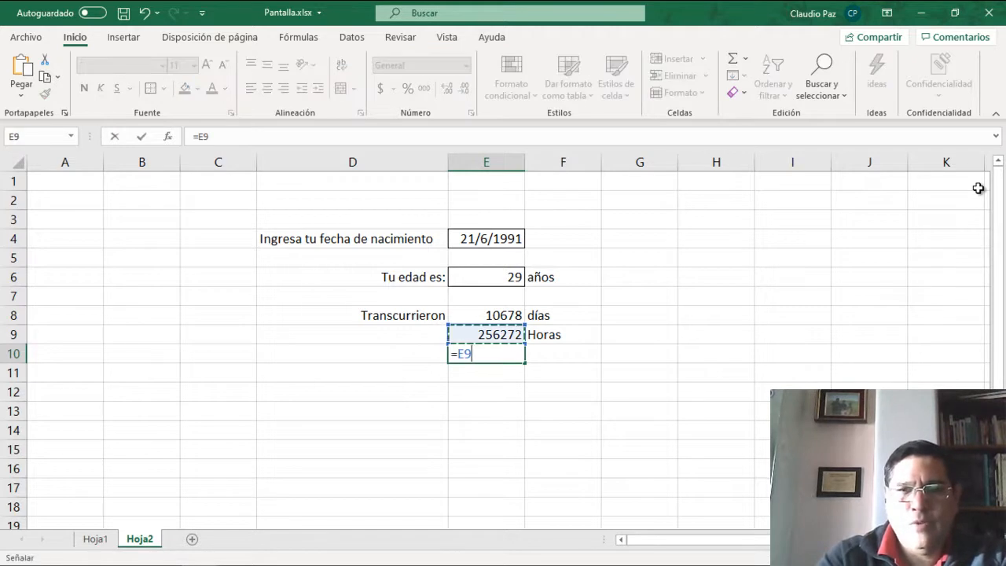
type("*")
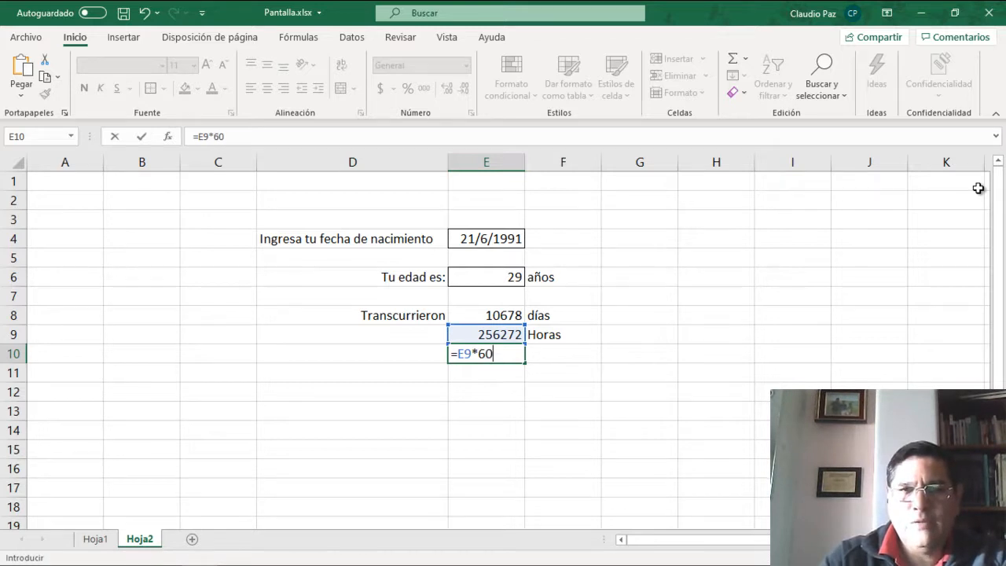
key("Return")
key("Right")
key("Up")
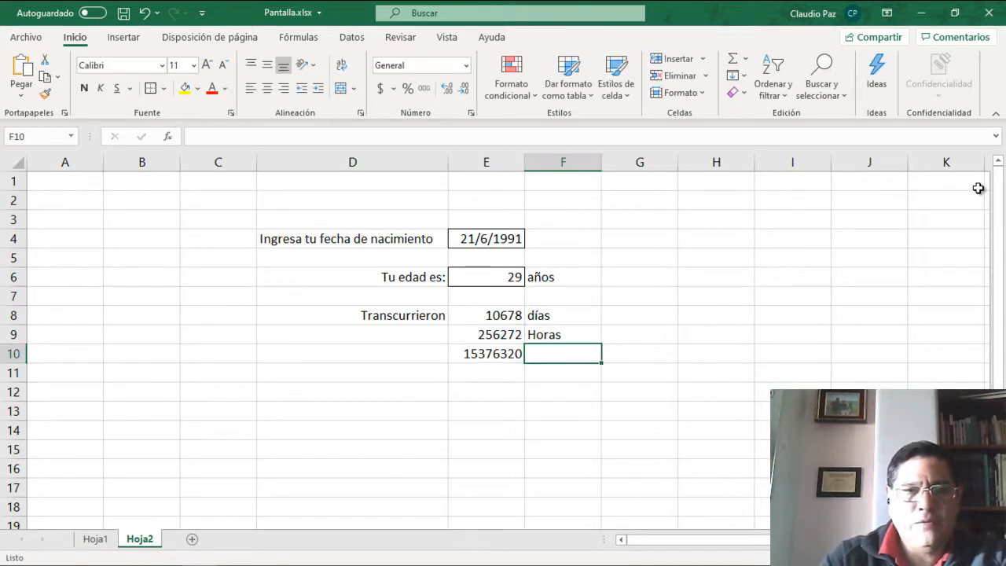
type("Minutos")
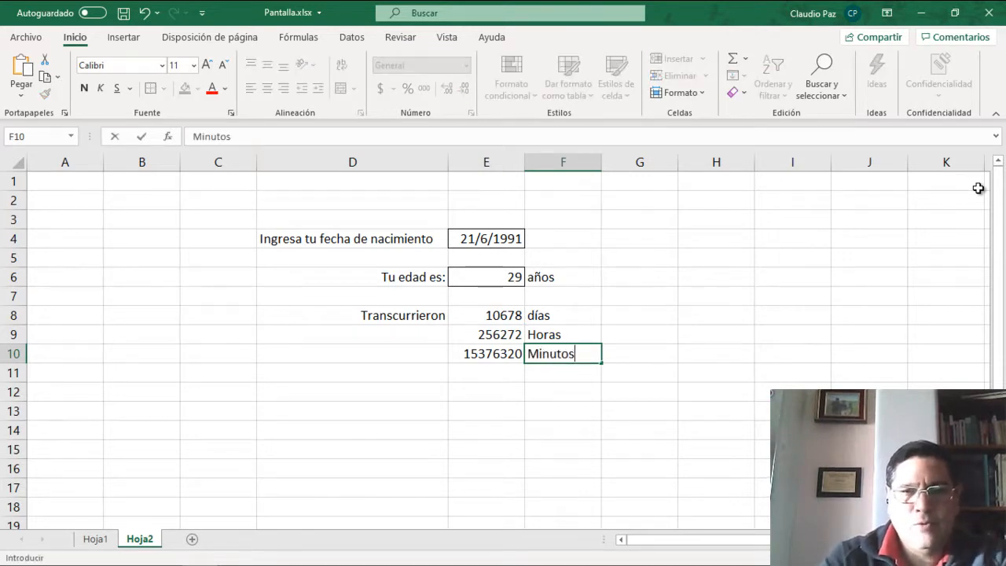
key("Return")
- Calculate the elapsed seconds in cell E11 with =E10*60 and enter the unit "segundos" in cell F11
key("Left")
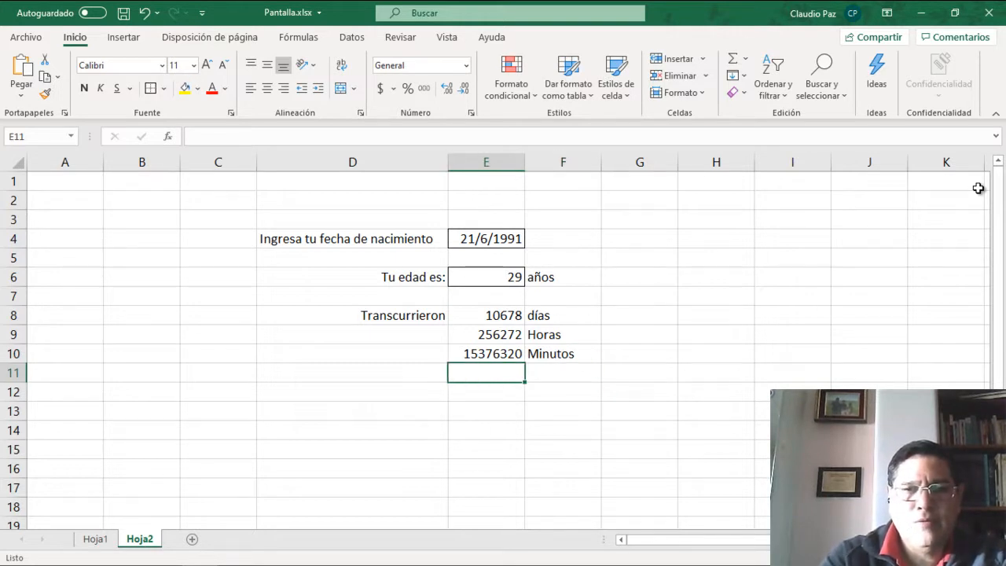
type("=")
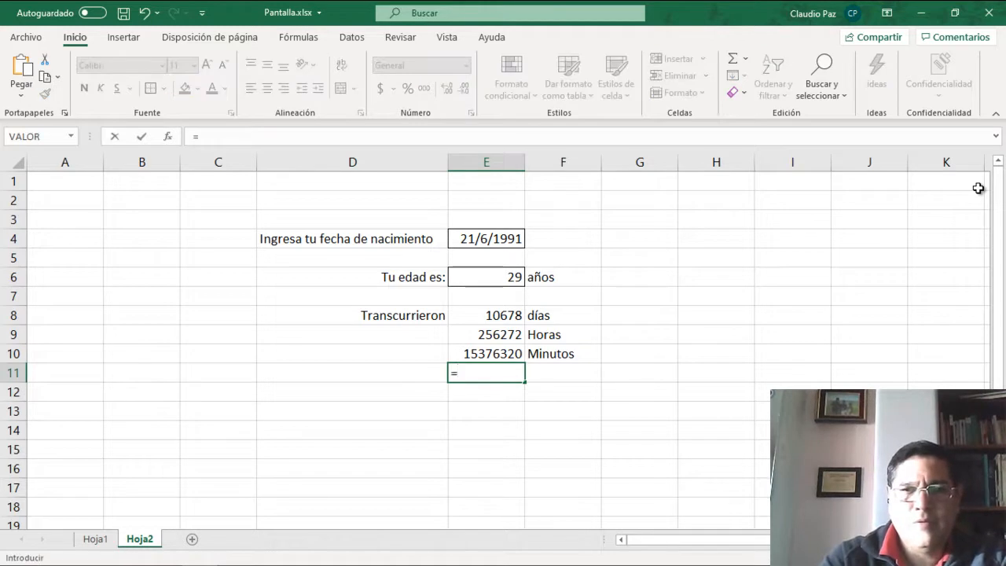
key("Up")
type("*60")
key("Tab")
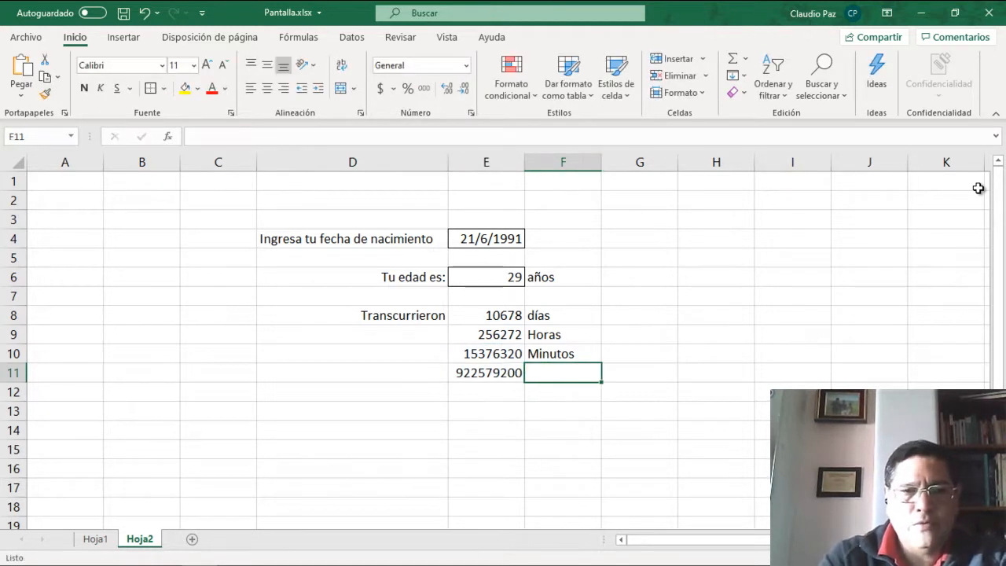
type("segundos")
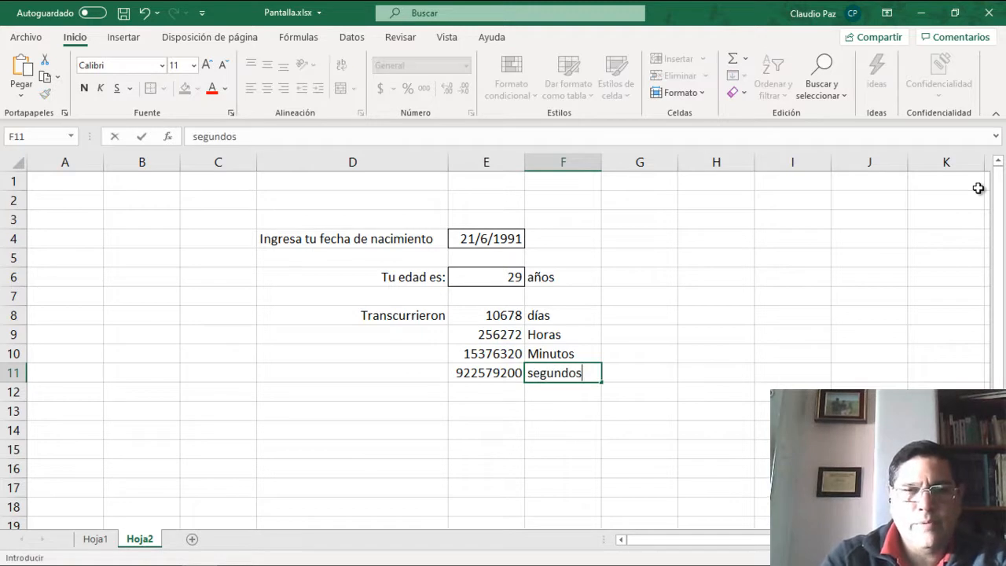
key("Return")
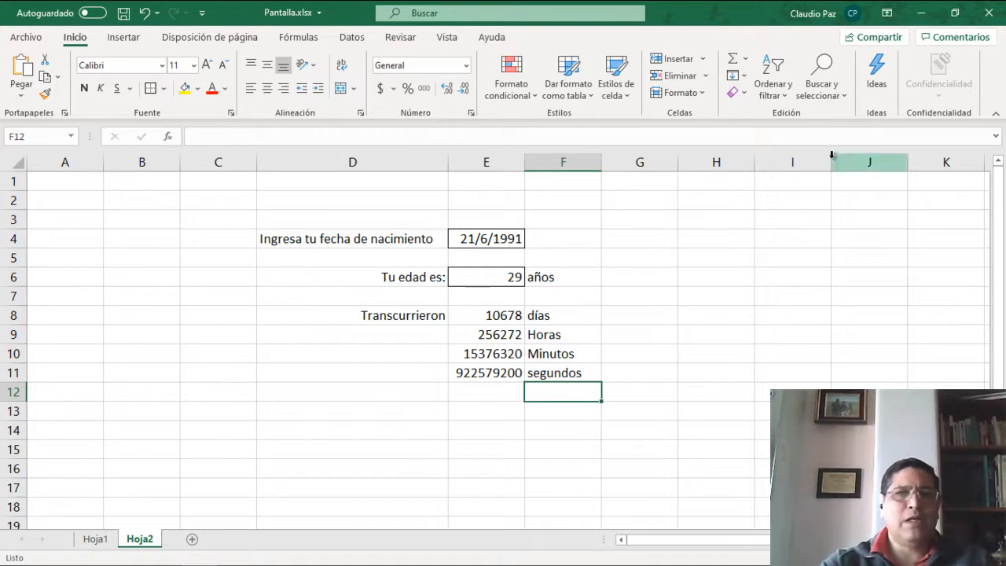
- Widen column E slightly and review the formulas for seconds in E11 and minutes in E10
left_click_drag(525, 162, 529, 161)
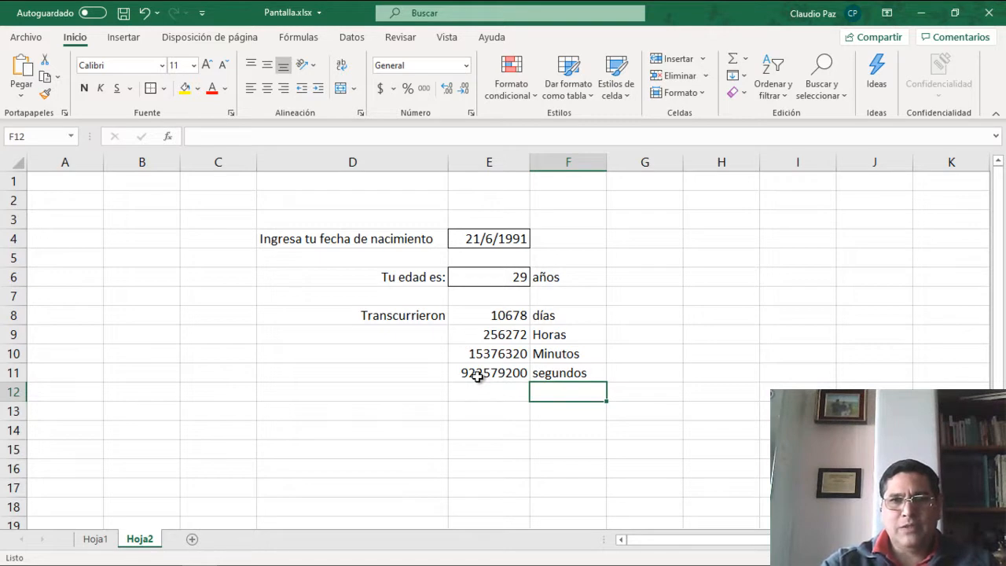
left_click(477, 376)
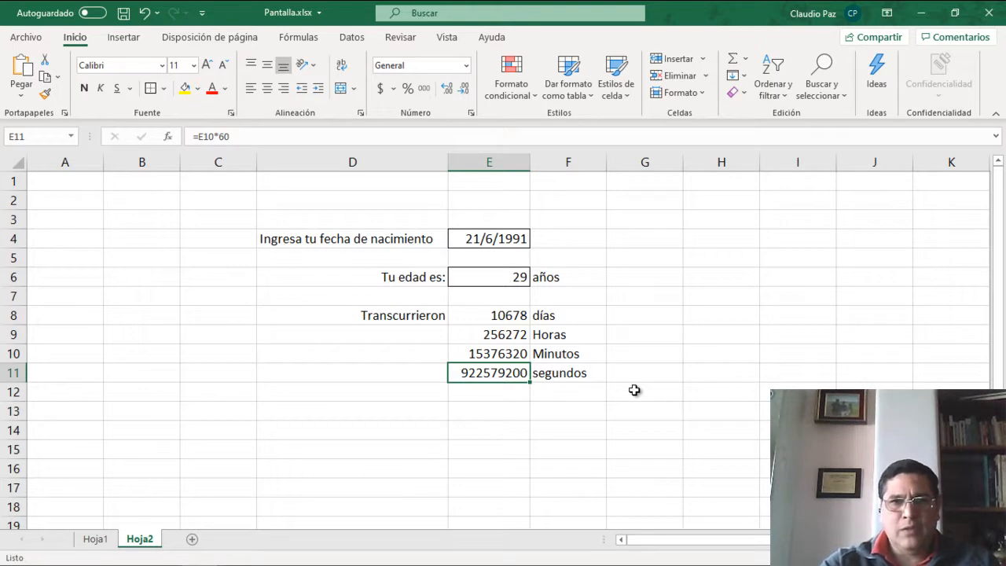
left_click(510, 390)
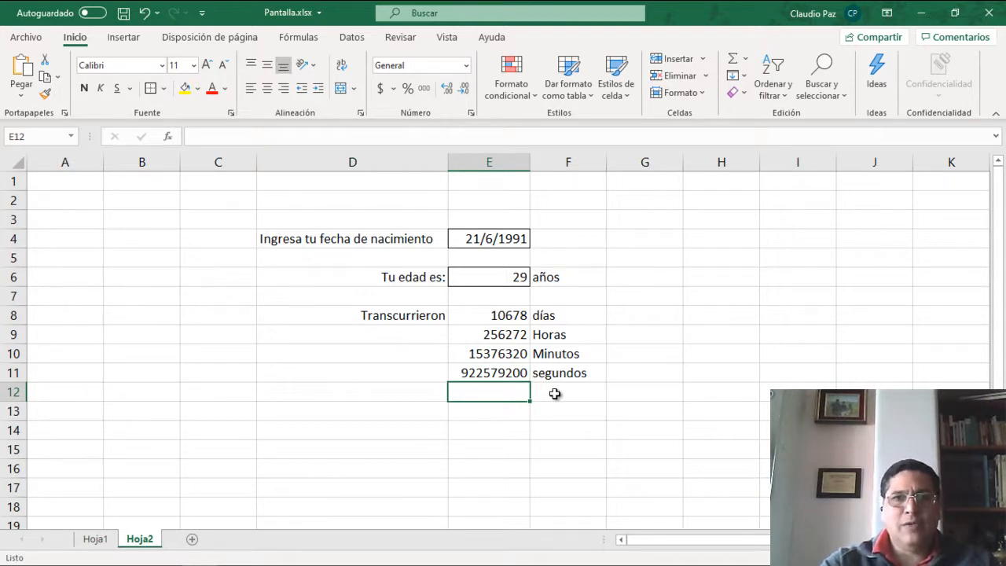
left_click(487, 356)
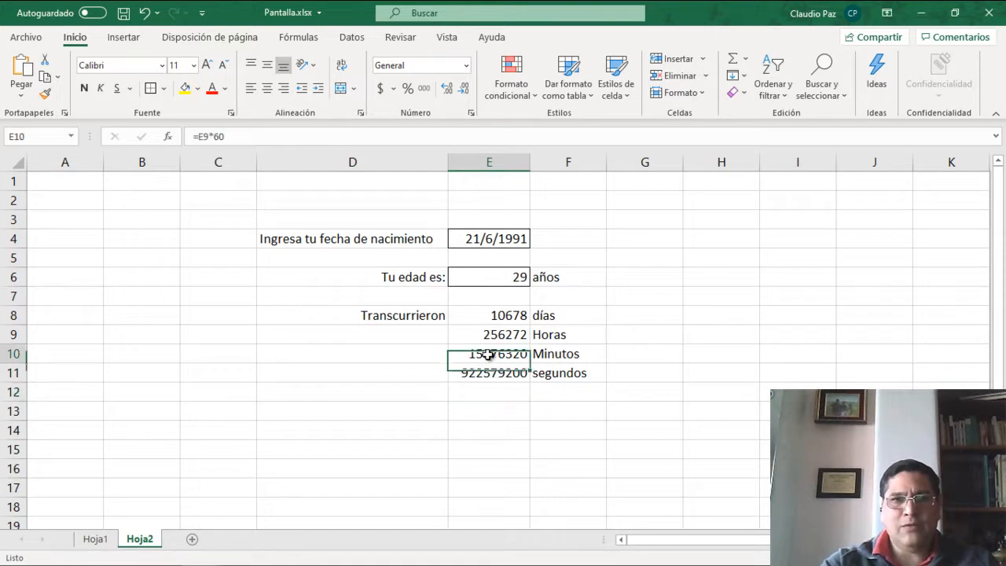
left_click(489, 397)
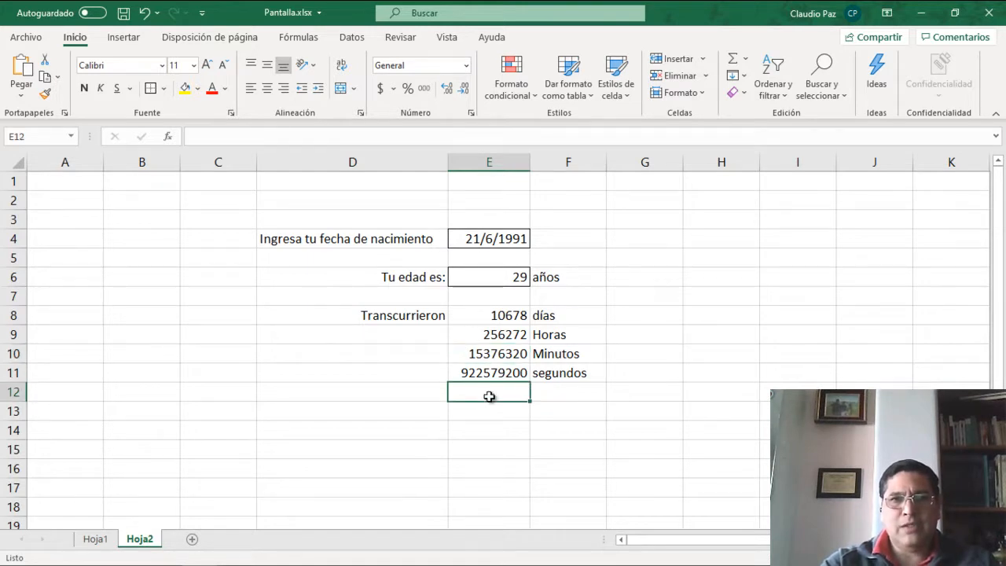
left_click(562, 391)
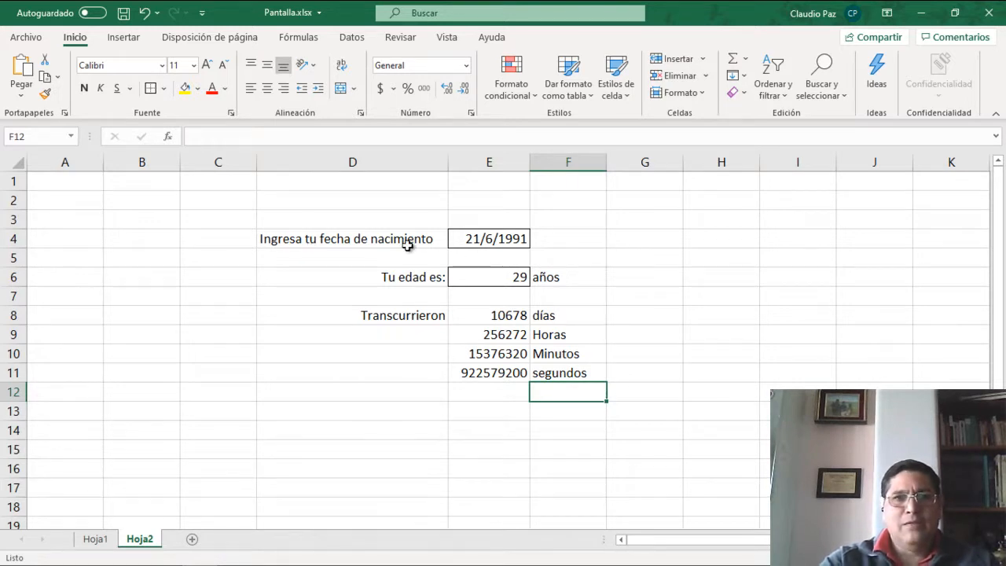
- Examine the font, border, fill and font colour options in the cell formatting of label cell D4, leaving without applying anything
left_click_drag(482, 238, 484, 365)
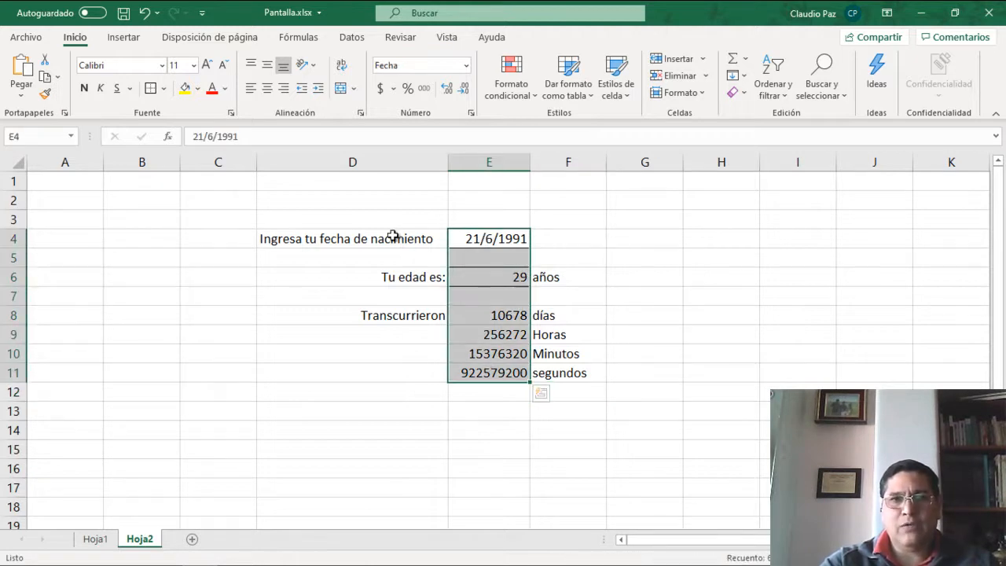
left_click(399, 281)
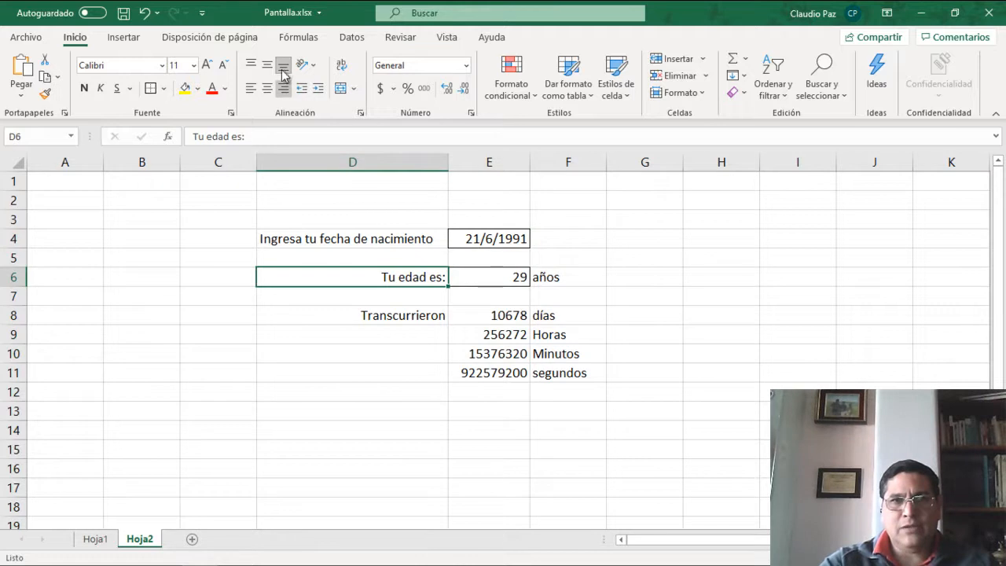
left_click(369, 236)
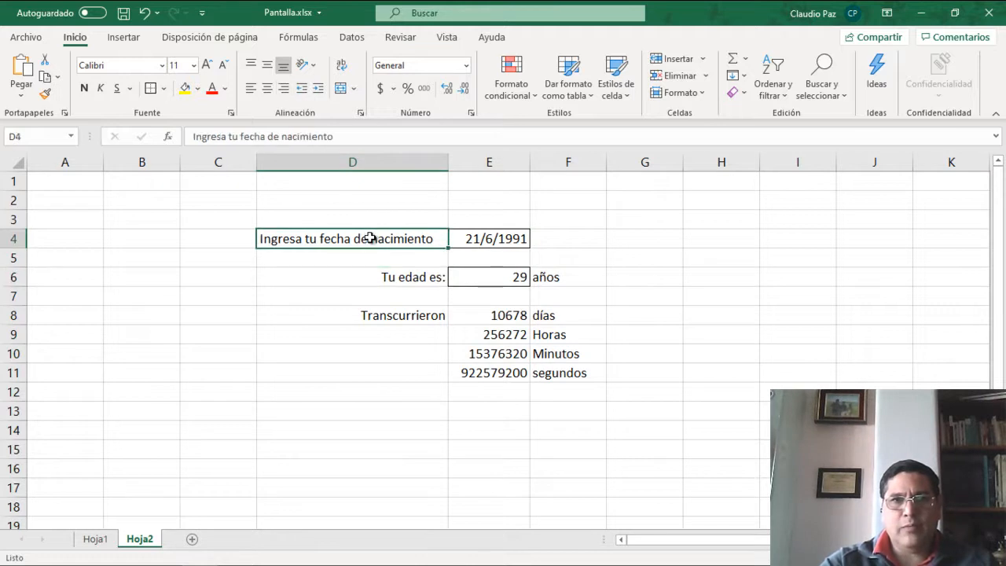
right_click(370, 238)
left_click(419, 489)
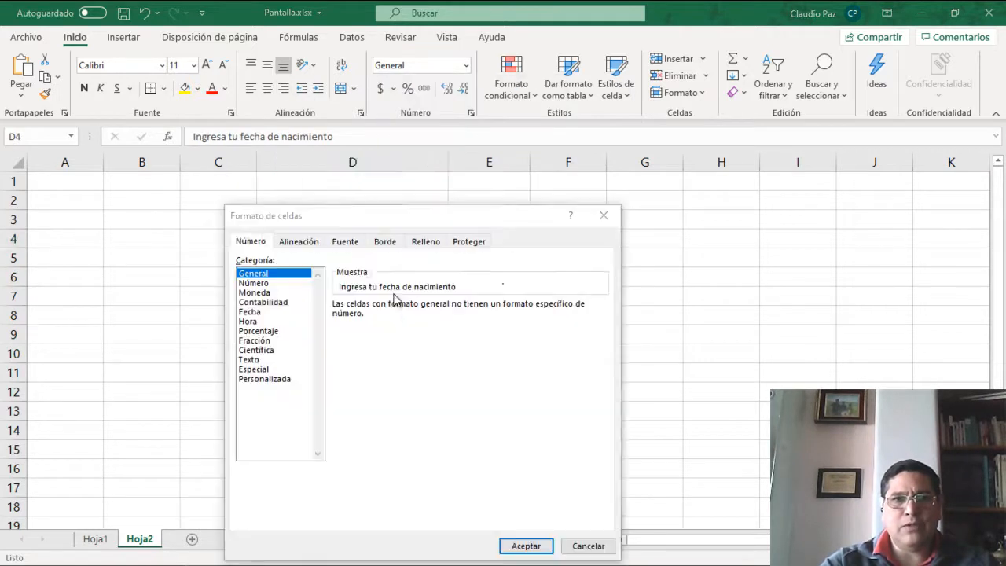
left_click(346, 242)
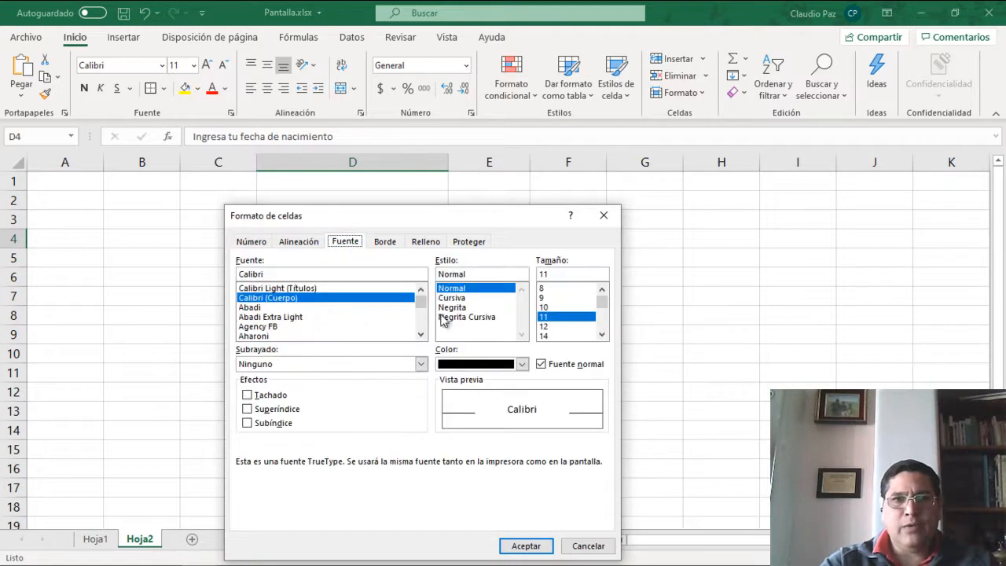
left_click(385, 245)
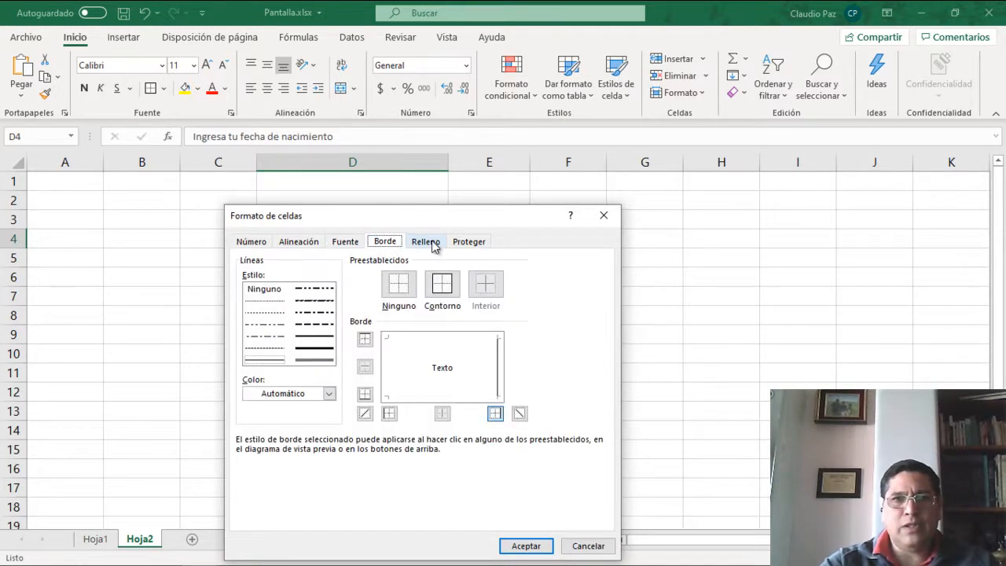
left_click(428, 244)
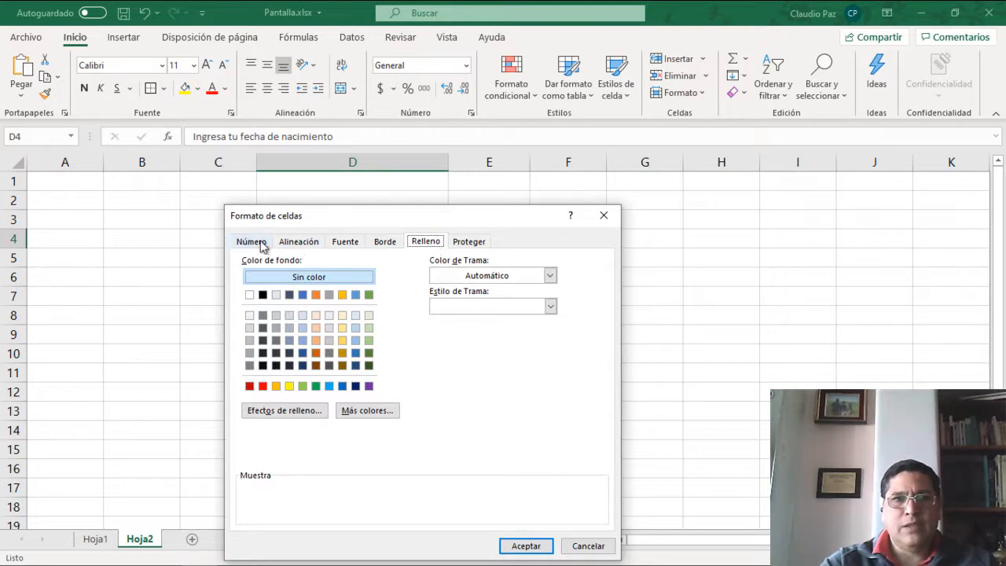
left_click(350, 244)
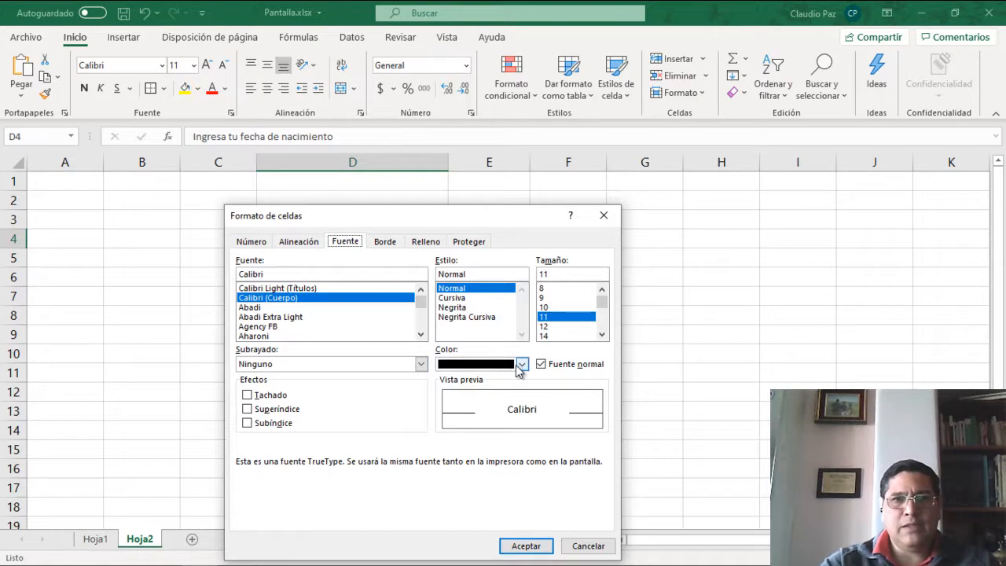
left_click(520, 366)
left_click(522, 366)
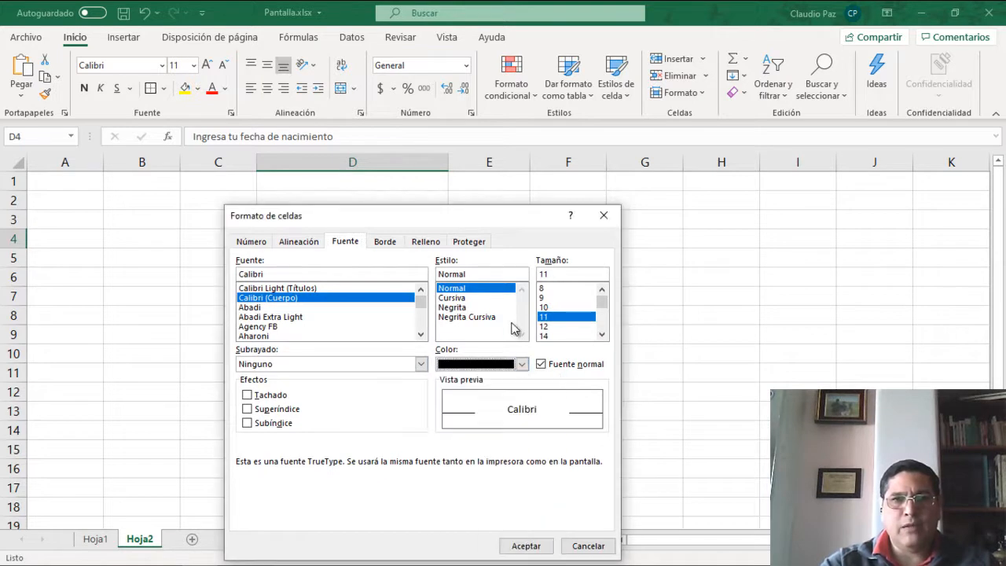
left_click(588, 545)
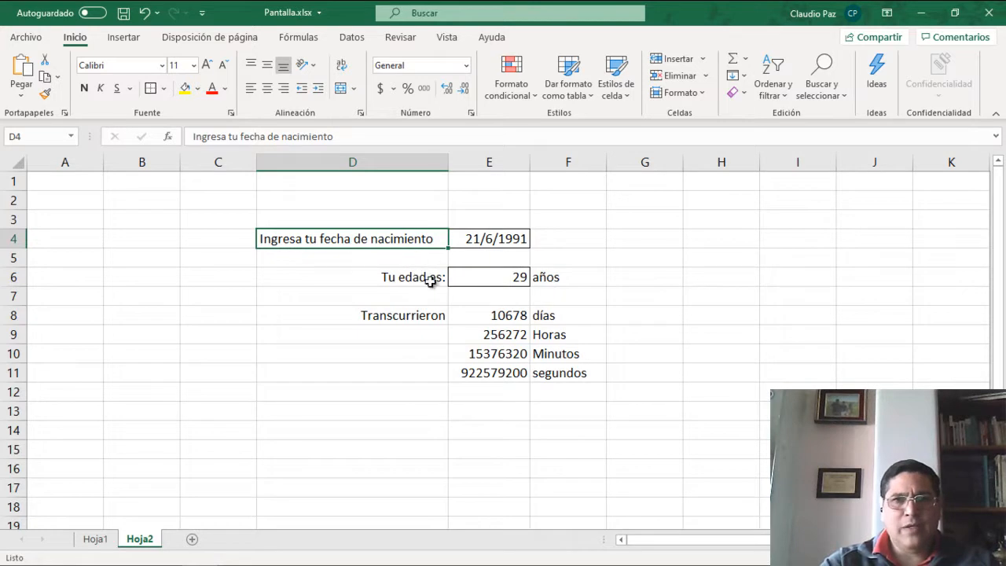
- Review the contents of the birth date, age and elapsed-time cells in column E, including the HOY() function in E6's formula
left_click(496, 242)
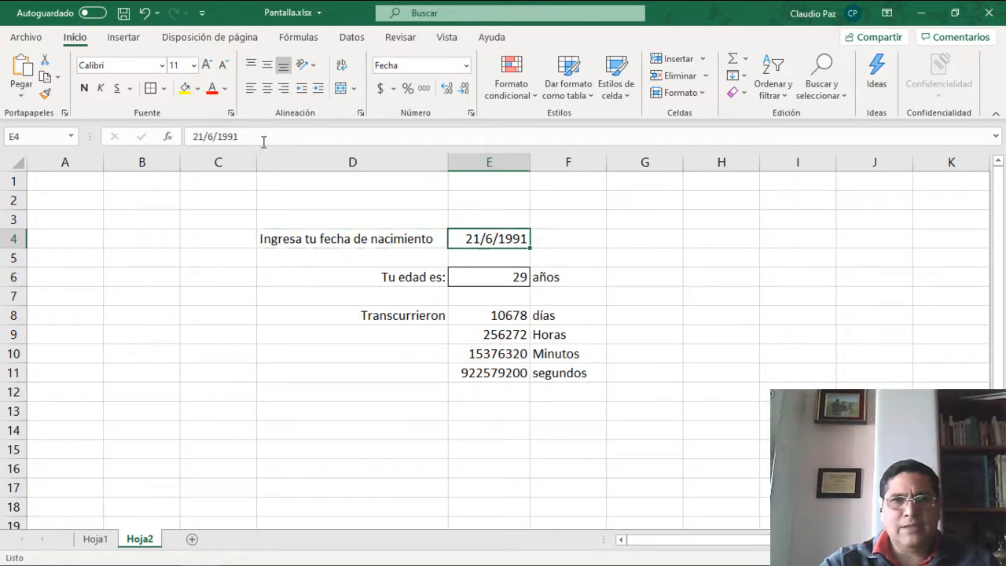
left_click(507, 275)
left_click(512, 315)
left_click(503, 340)
left_click(491, 376)
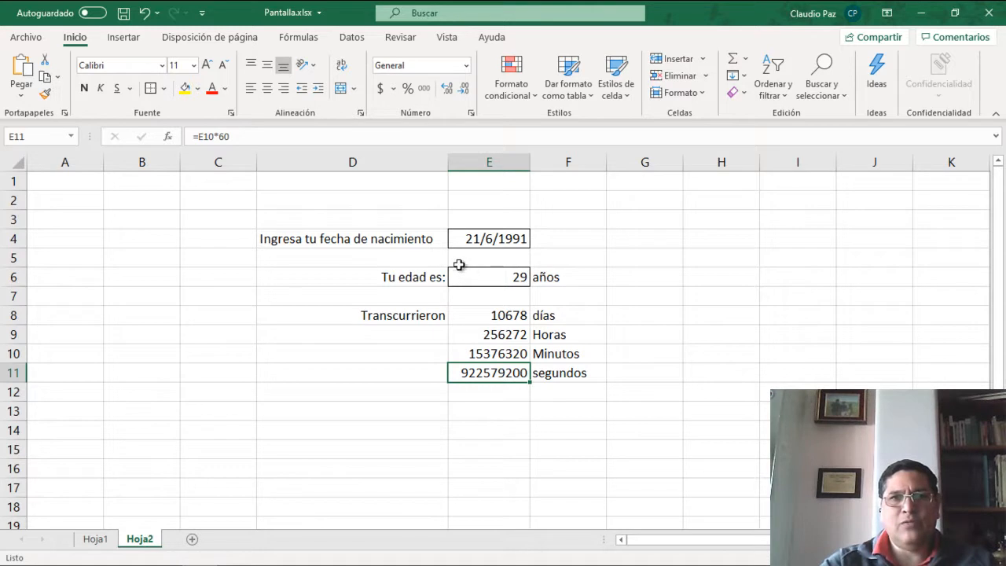
left_click(481, 275)
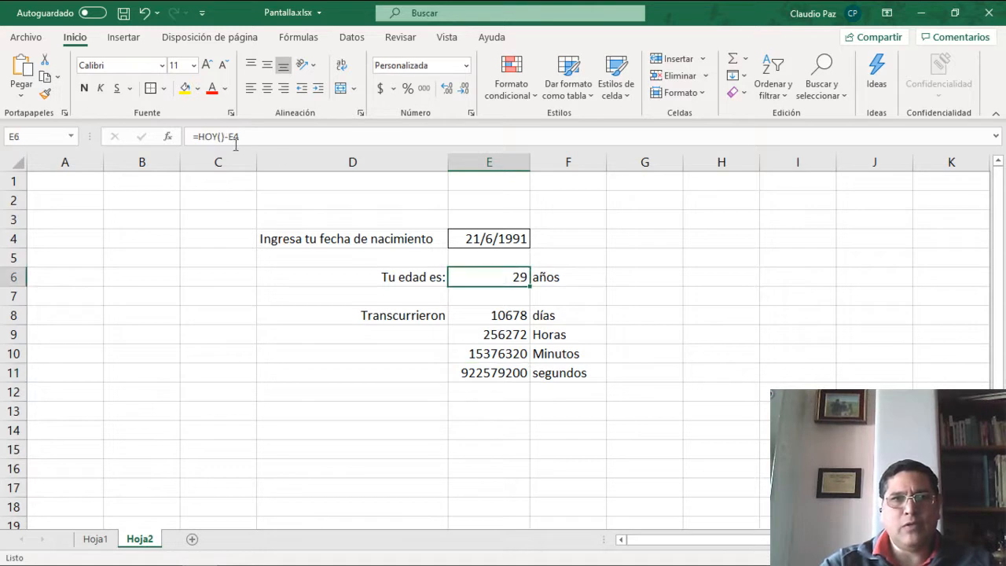
left_click_drag(225, 139, 201, 146)
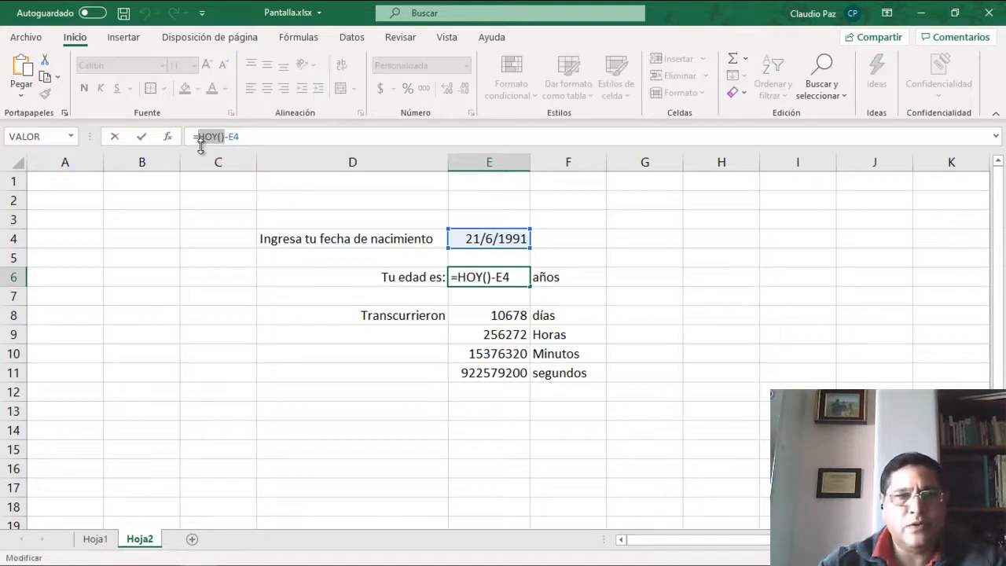
key("Escape")
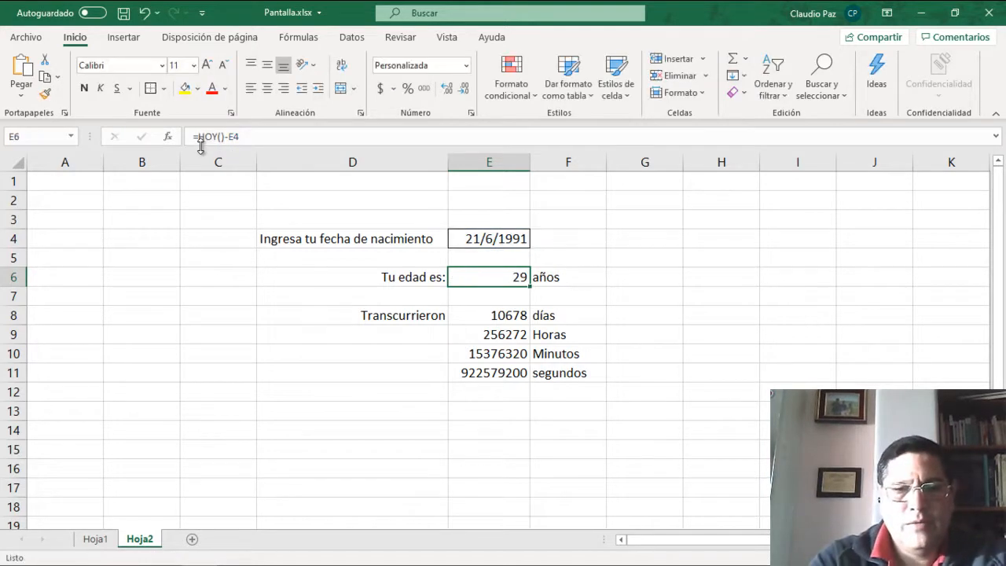